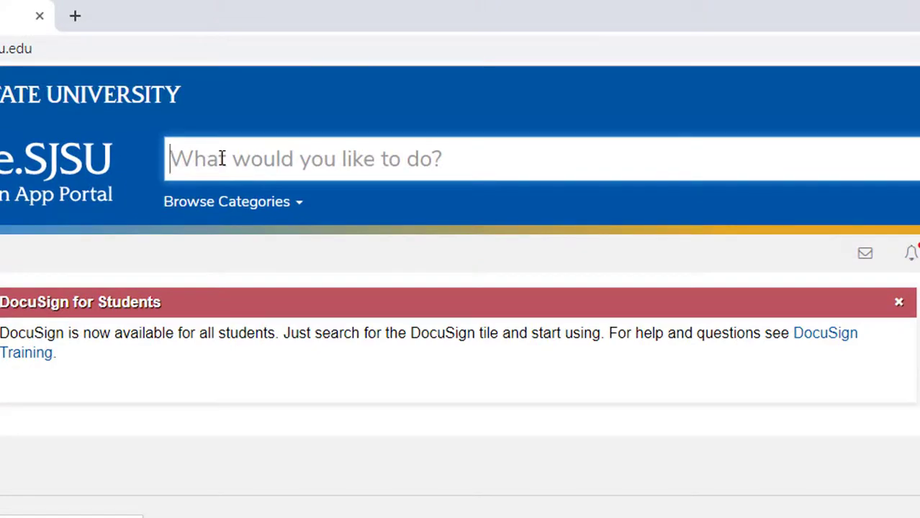
Step: Open Qualtrics from the SJSU One portal search and sign in with the SJSU ID and password
{"action": "type", "text": "qua"}
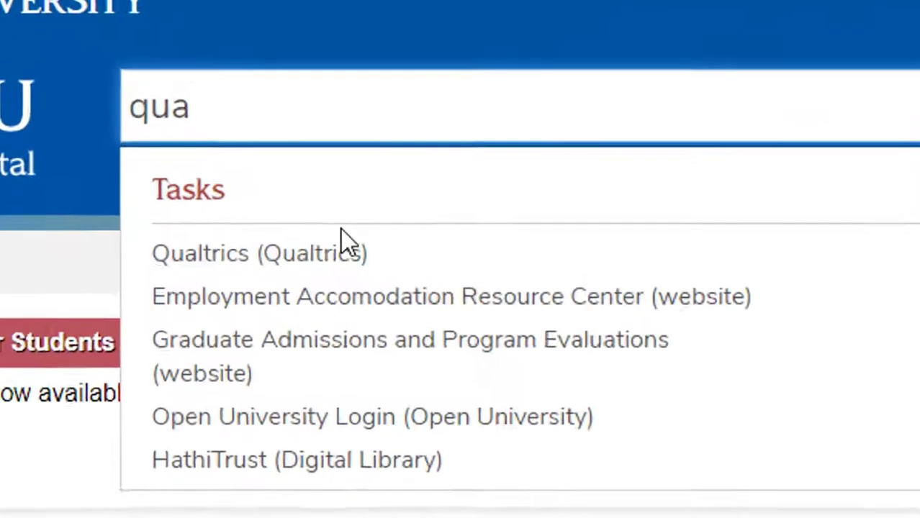
{"action": "left_click", "coordinate": [302, 247]}
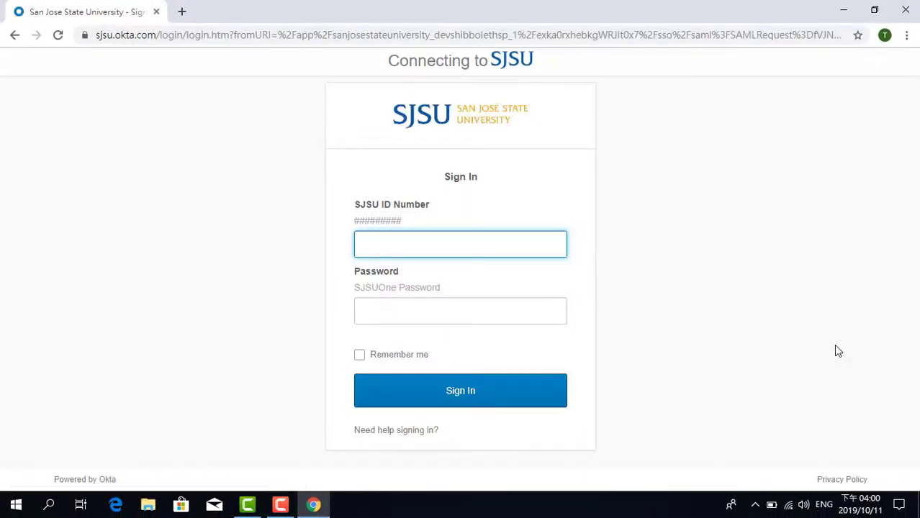
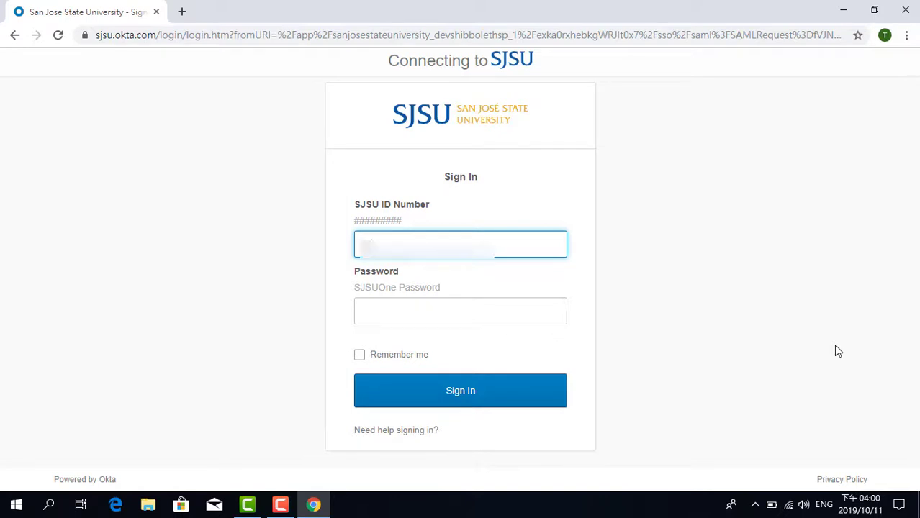
{"action": "key", "text": "Tab"}
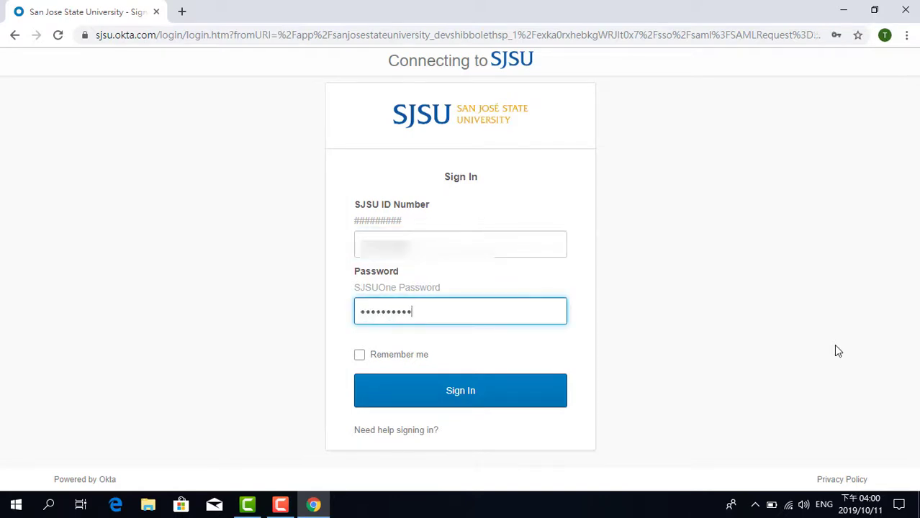
{"action": "key", "text": "Return"}
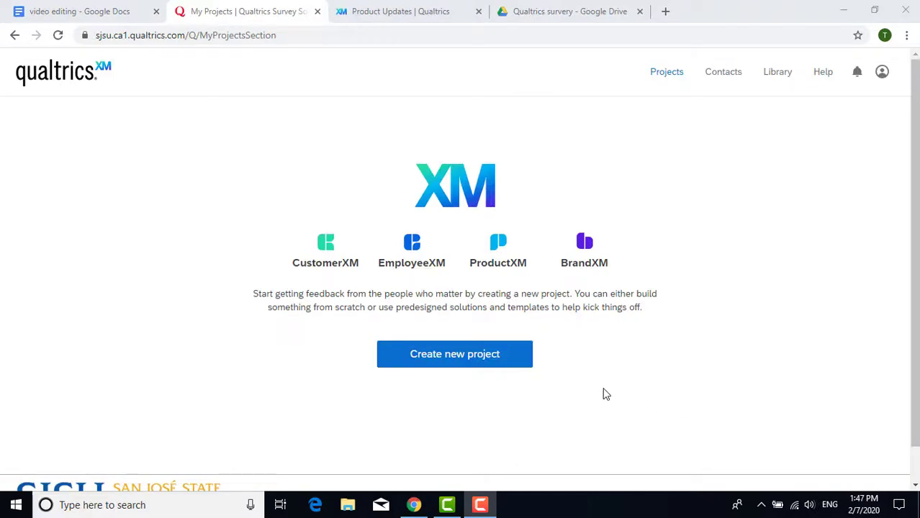
Step: Create a new blank survey project named 'project 1'
{"action": "left_click", "coordinate": [472, 356]}
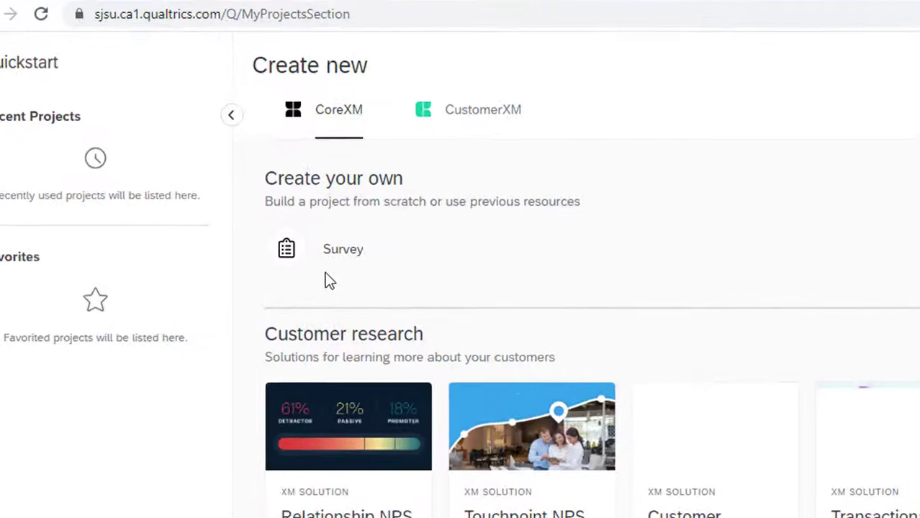
{"action": "left_click", "coordinate": [332, 256]}
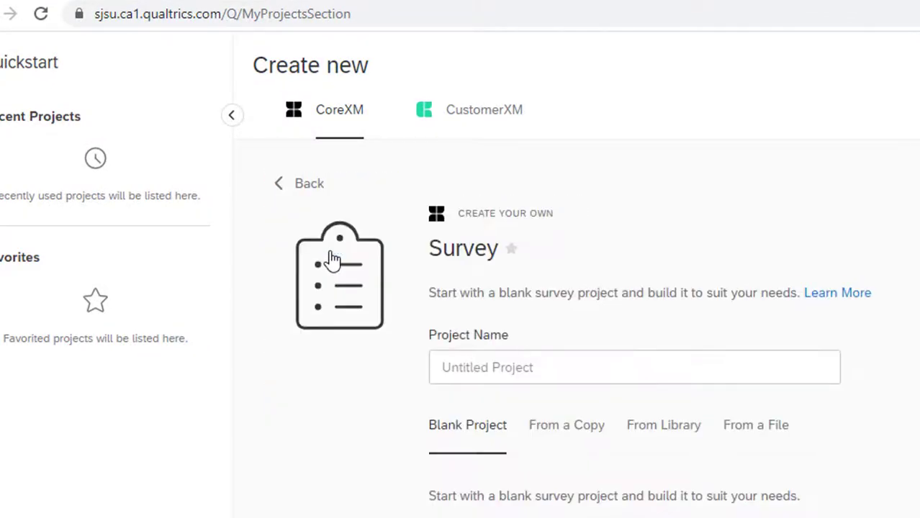
{"action": "left_click", "coordinate": [378, 298]}
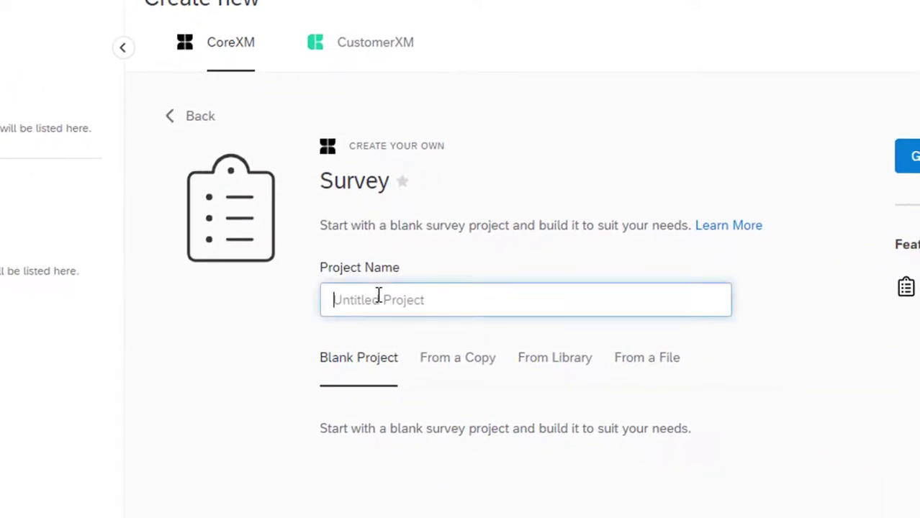
{"action": "type", "text": "p"}
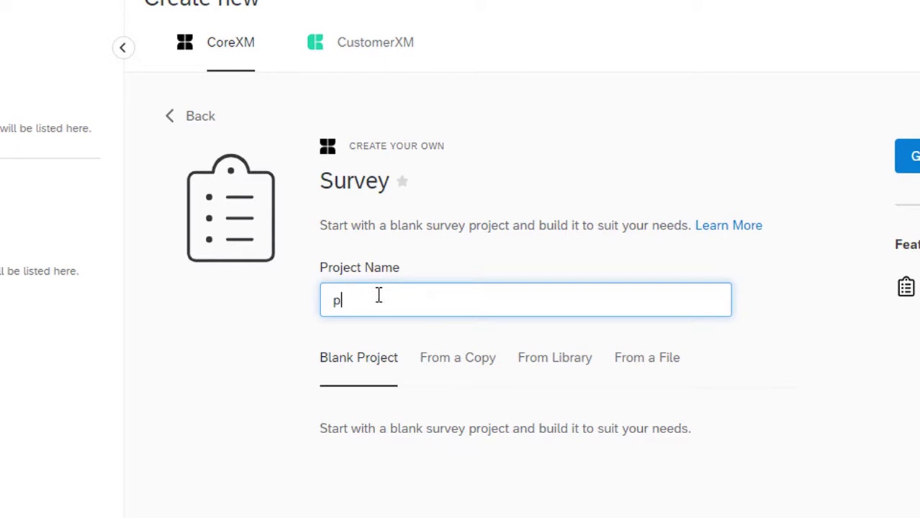
{"action": "type", "text": "roject "}
{"action": "type", "text": "1"}
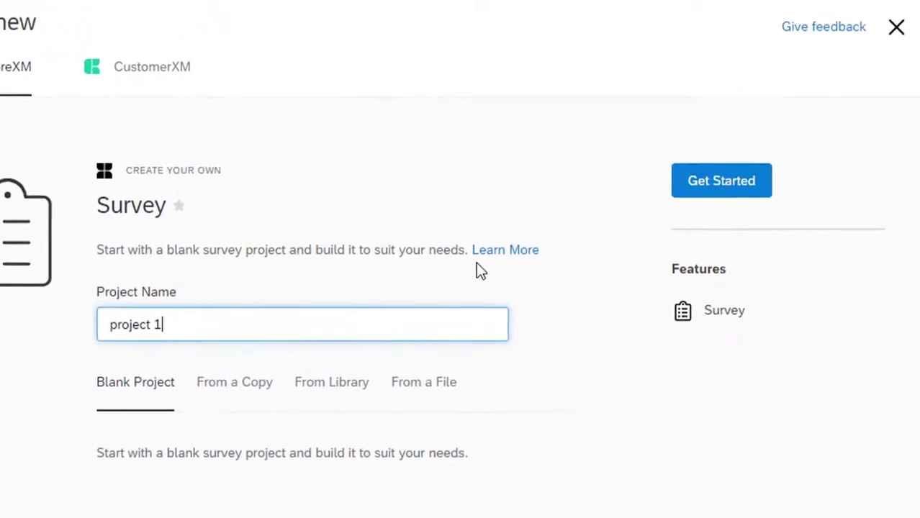
{"action": "left_click", "coordinate": [684, 192]}
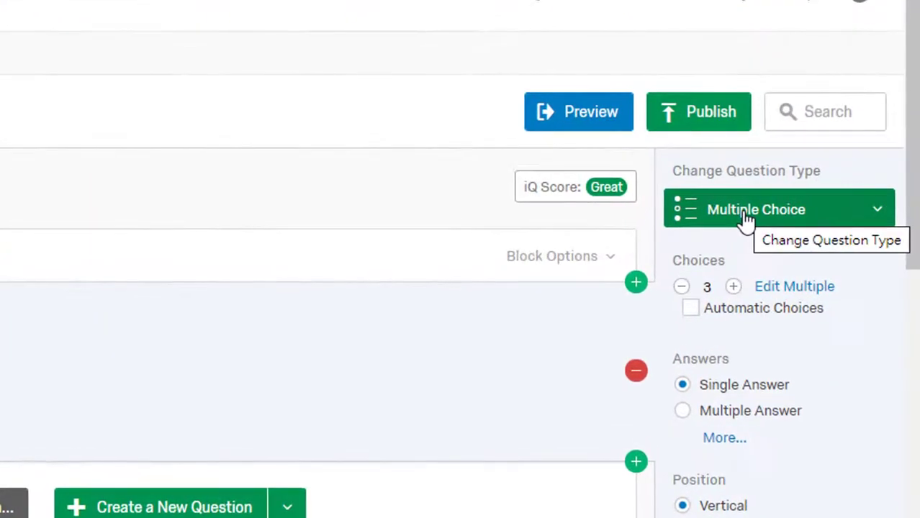
Step: Make Q1 a Text / Graphic item greeting 'Dear Attendee,' and requesting the two-day webinar survey
{"action": "left_click", "coordinate": [747, 216]}
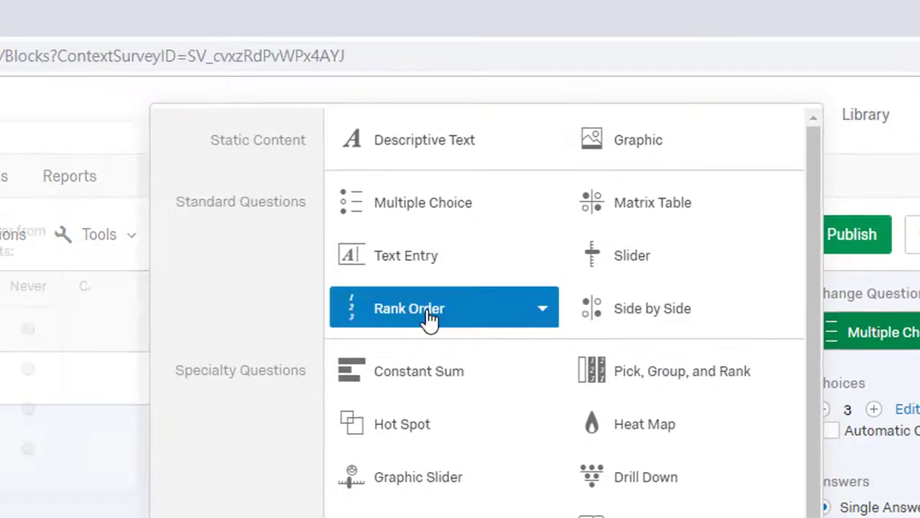
{"action": "mouse_move", "coordinate": [424, 140]}
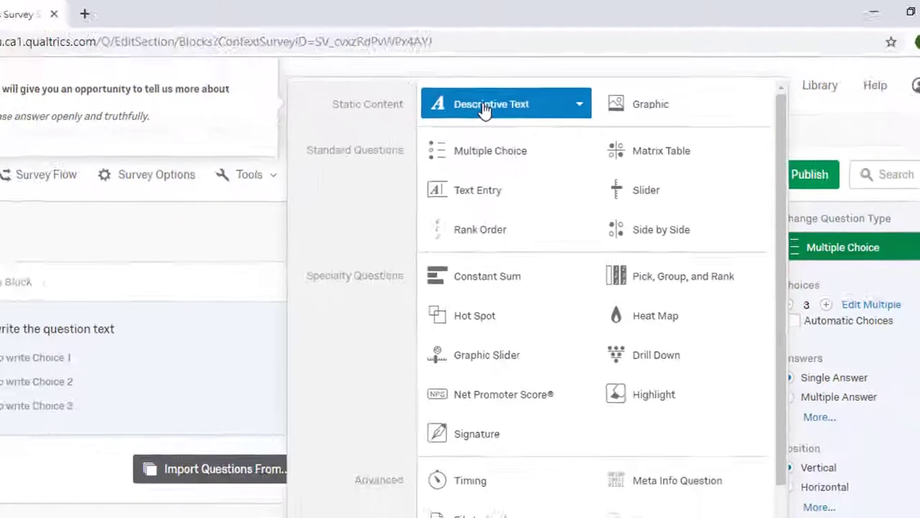
{"action": "left_click", "coordinate": [416, 144]}
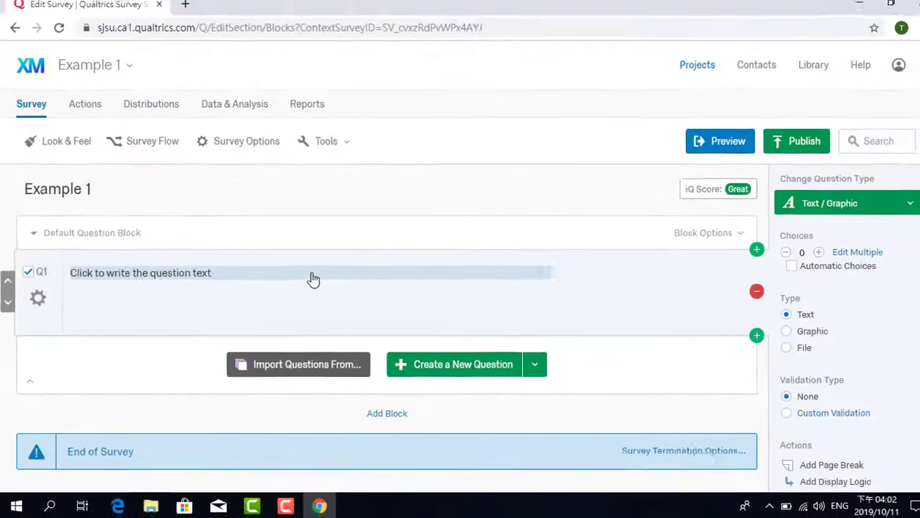
{"action": "left_click", "coordinate": [307, 275]}
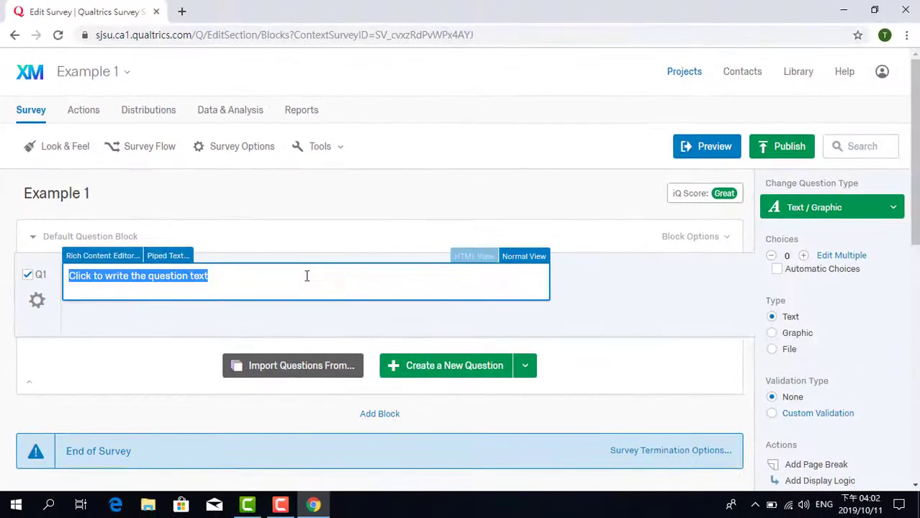
{"action": "type", "text": "Dear Attendee,"}
{"action": "key", "text": "Return"}
{"action": "type", "text": "We"}
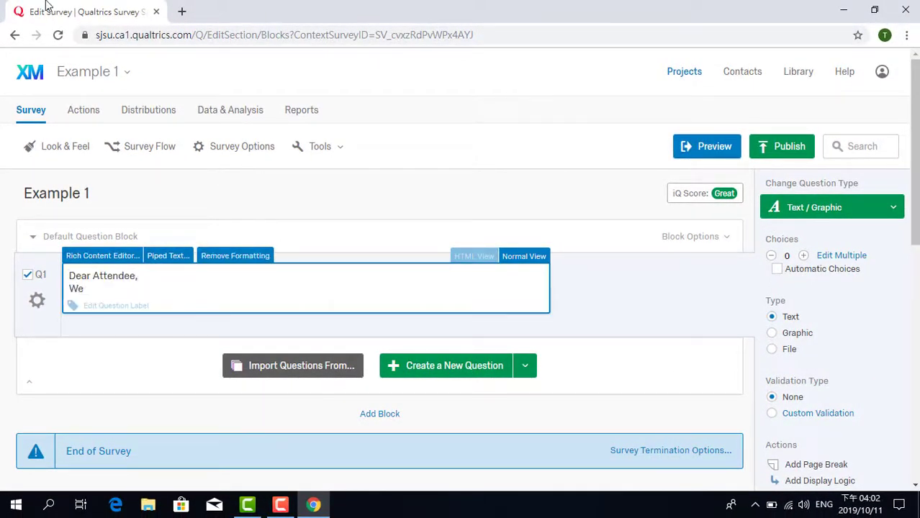
{"action": "type", "text": " would like to learn about your experience of joining the two day webinar"}
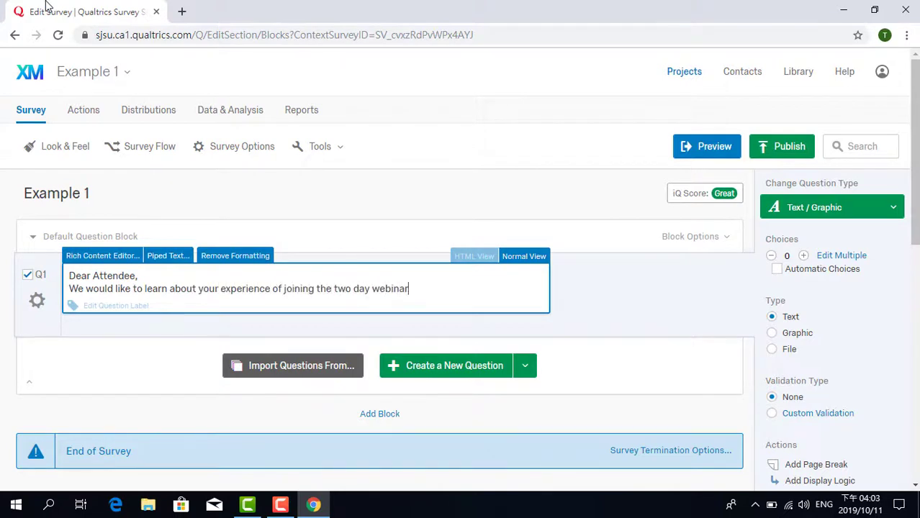
{"action": "type", "text": ". Please take a few minutes to complete this survey"}
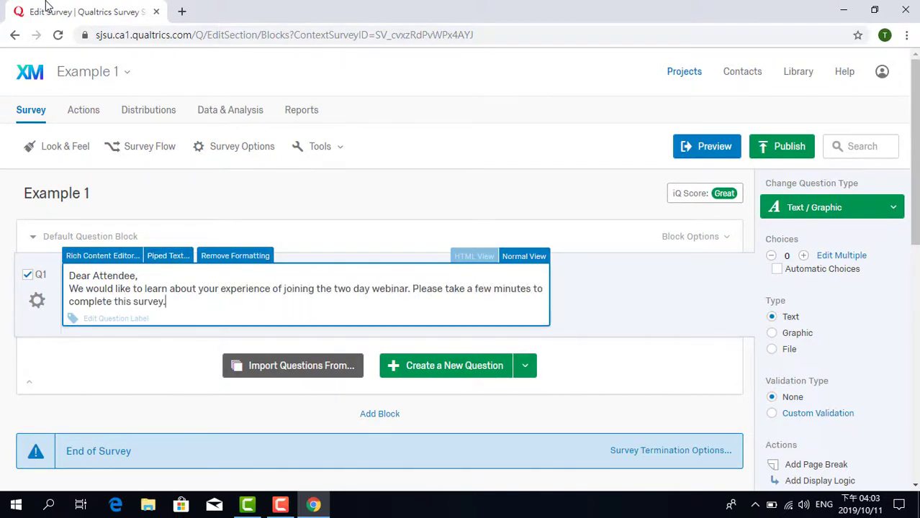
{"action": "type", "text": ". Your response is greatly appreciated. Thank you!"}
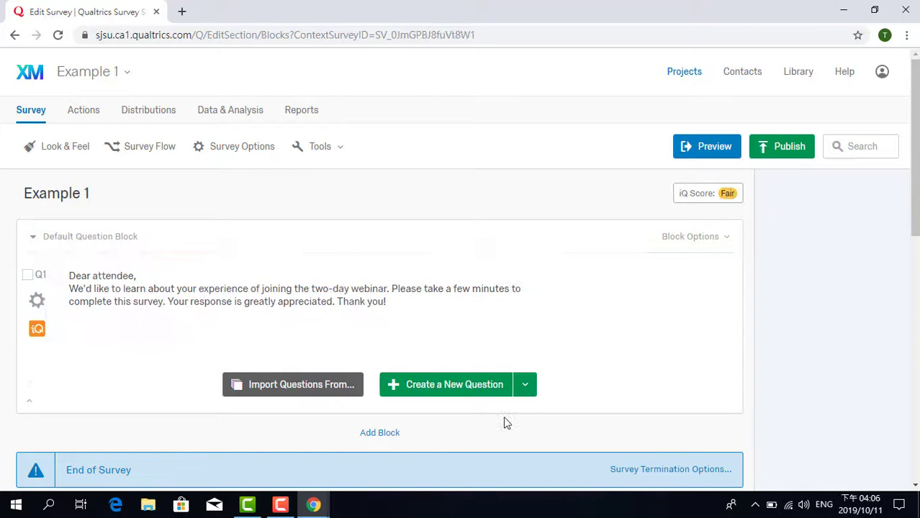
Step: Add a question asking 'Did this webinar affect your interest in the eXtended Reality topic?'
{"action": "left_click", "coordinate": [502, 348]}
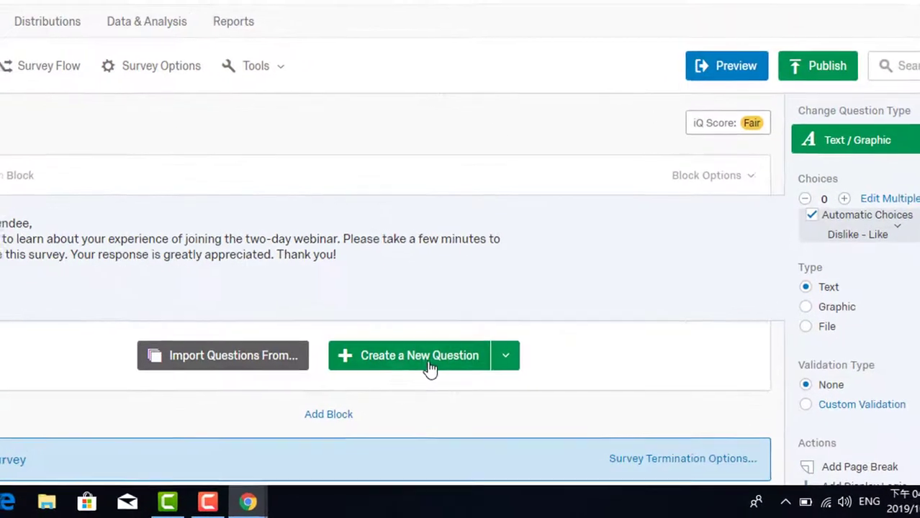
{"action": "left_click", "coordinate": [461, 379]}
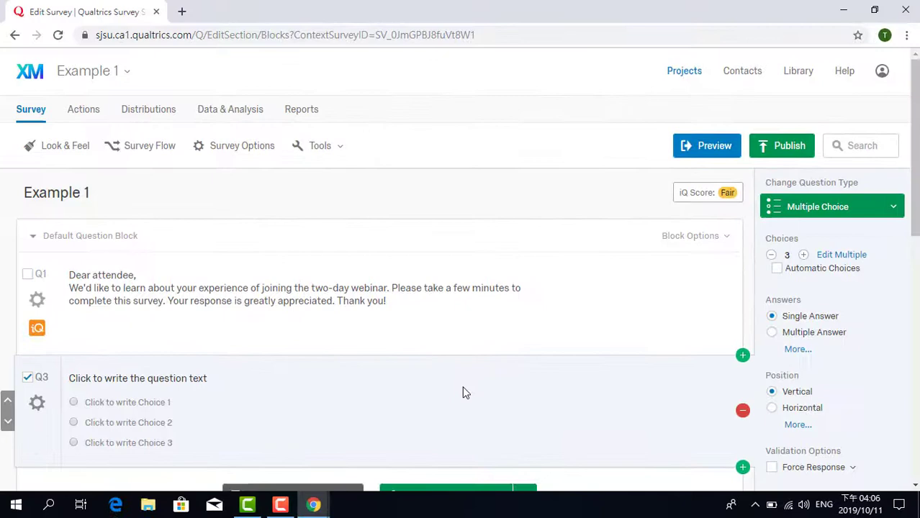
{"action": "scroll", "coordinate": [462, 389], "scroll_direction": "down", "scroll_amount": 1}
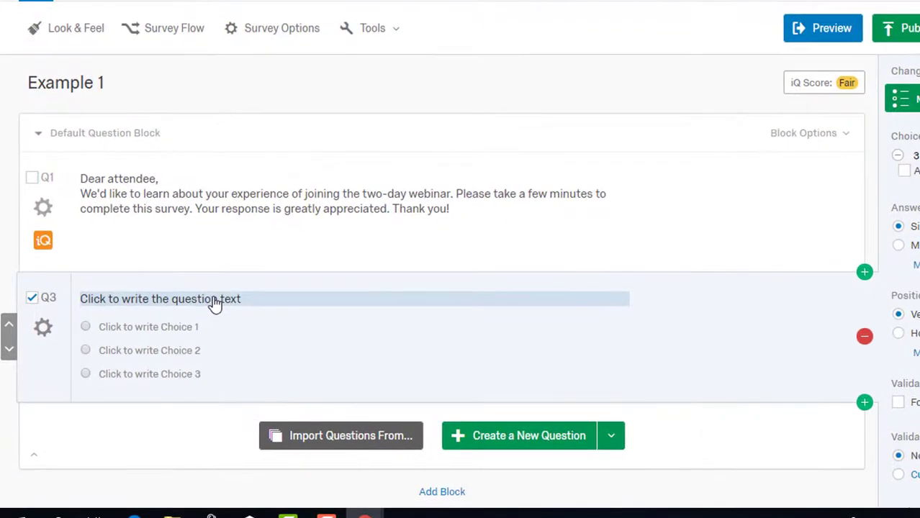
{"action": "left_click", "coordinate": [215, 302]}
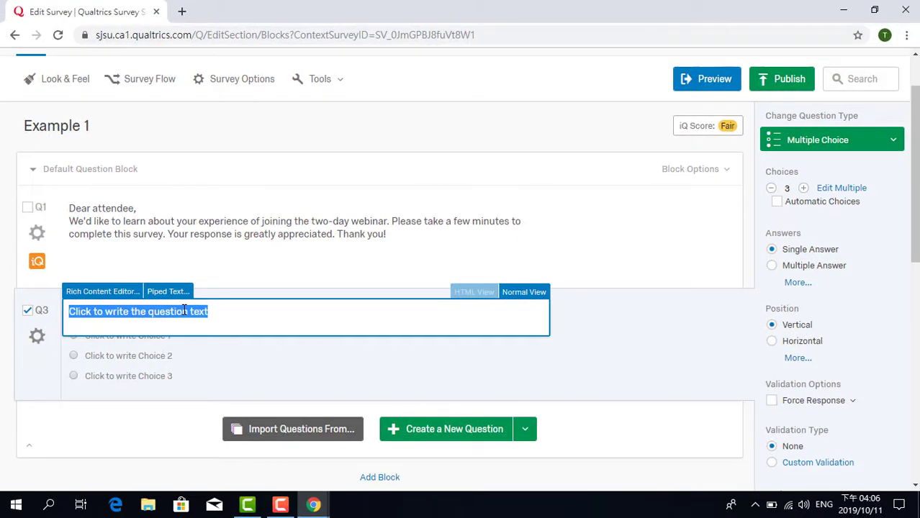
{"action": "type", "text": "Did this webinar affect you"}
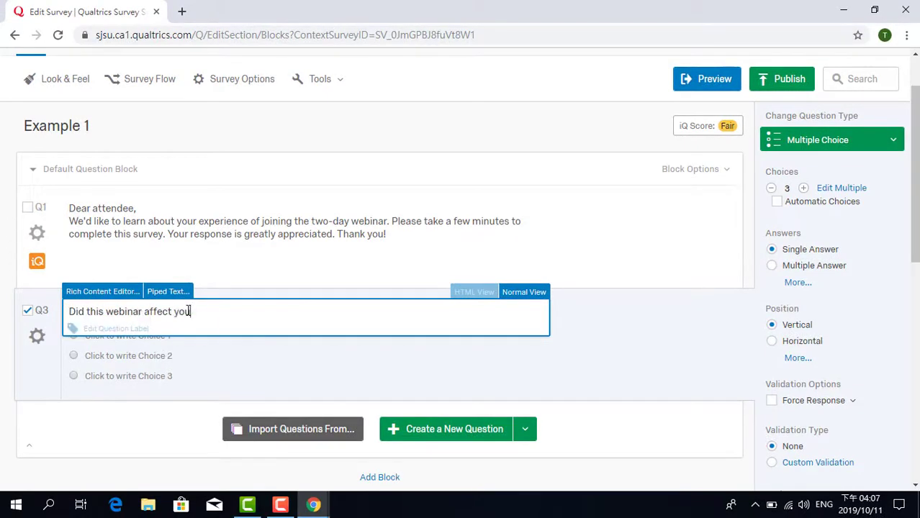
{"action": "type", "text": "r interest in the eXtended Reality topic?"}
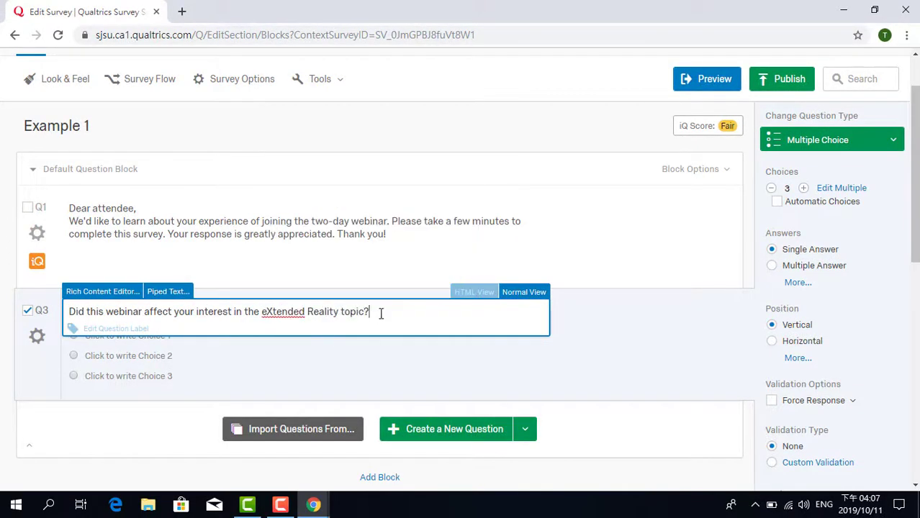
{"action": "left_click", "coordinate": [195, 351]}
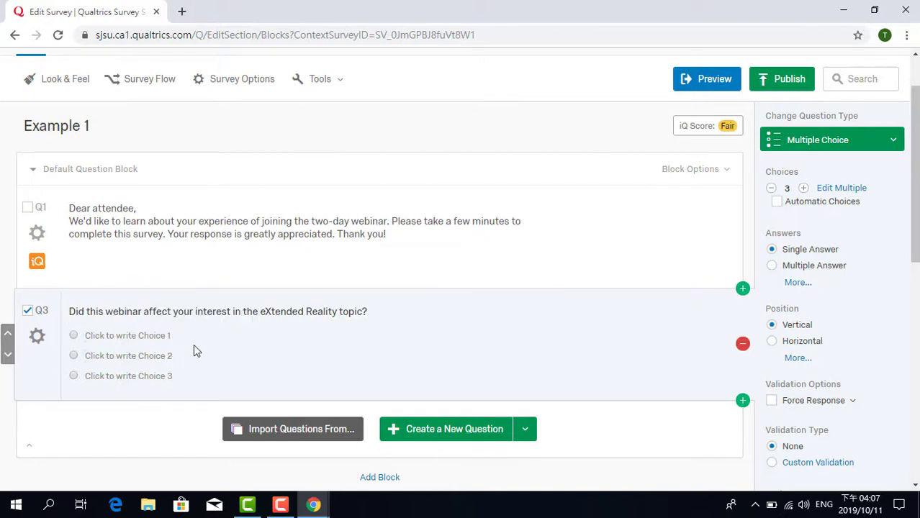
Step: Set the answer choices to Yes and No, removing the third choice
{"action": "left_click", "coordinate": [157, 338]}
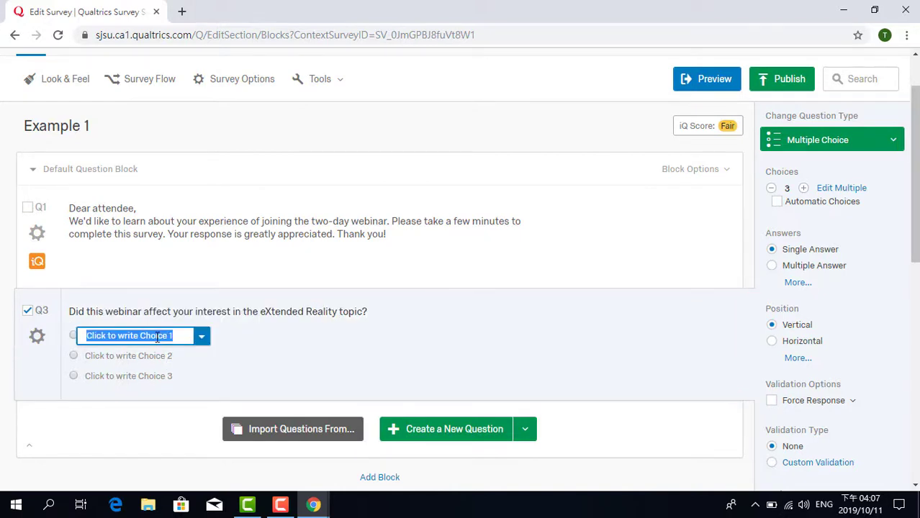
{"action": "type", "text": "Ye"}
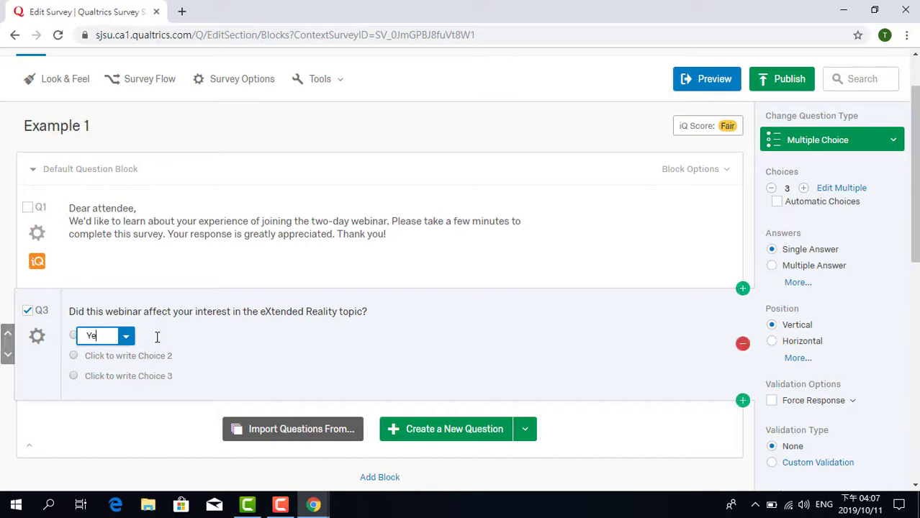
{"action": "type", "text": "s"}
{"action": "left_click", "coordinate": [155, 359]}
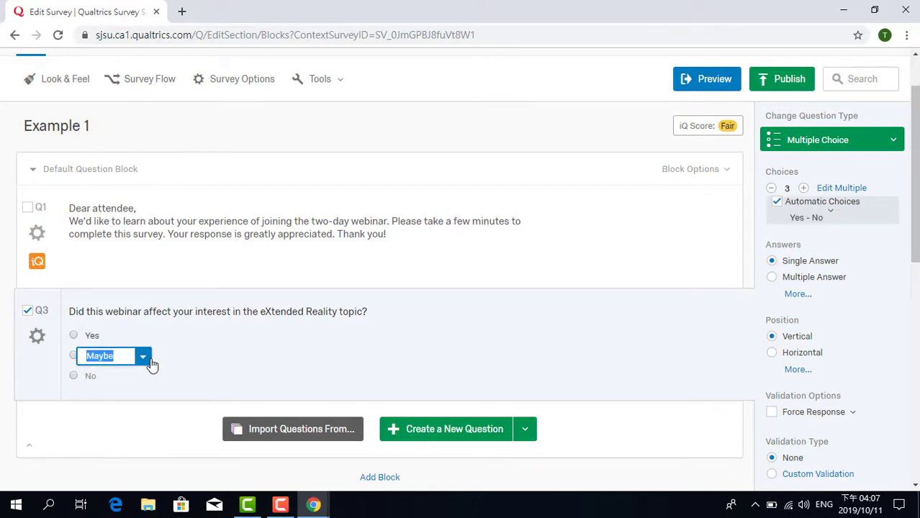
{"action": "type", "text": "No"}
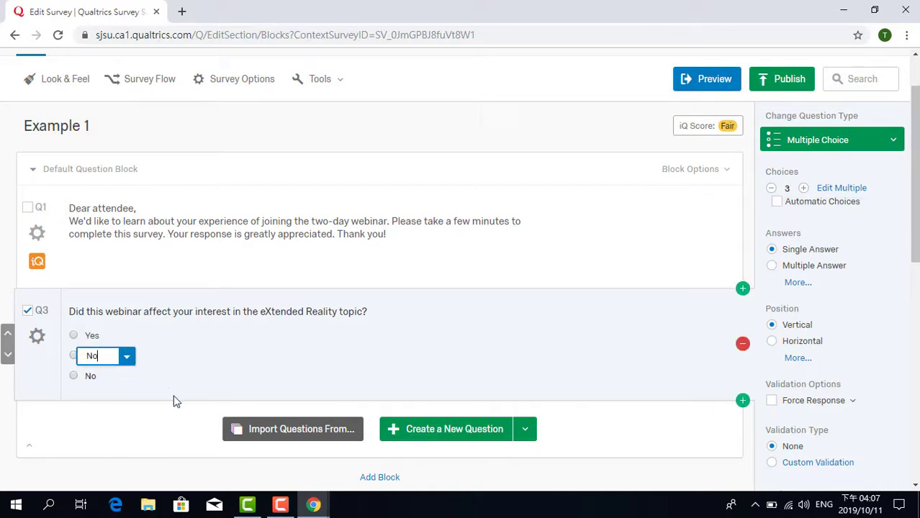
{"action": "left_click", "coordinate": [173, 401]}
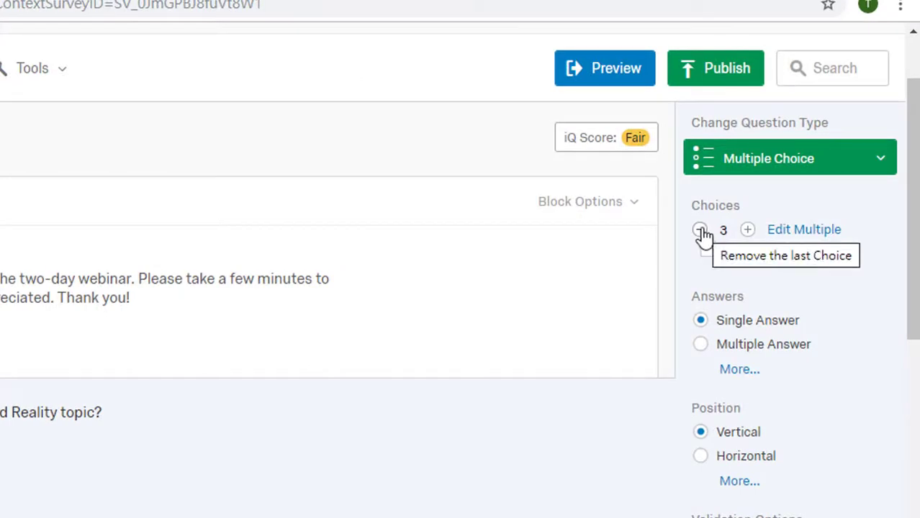
{"action": "left_click", "coordinate": [699, 231]}
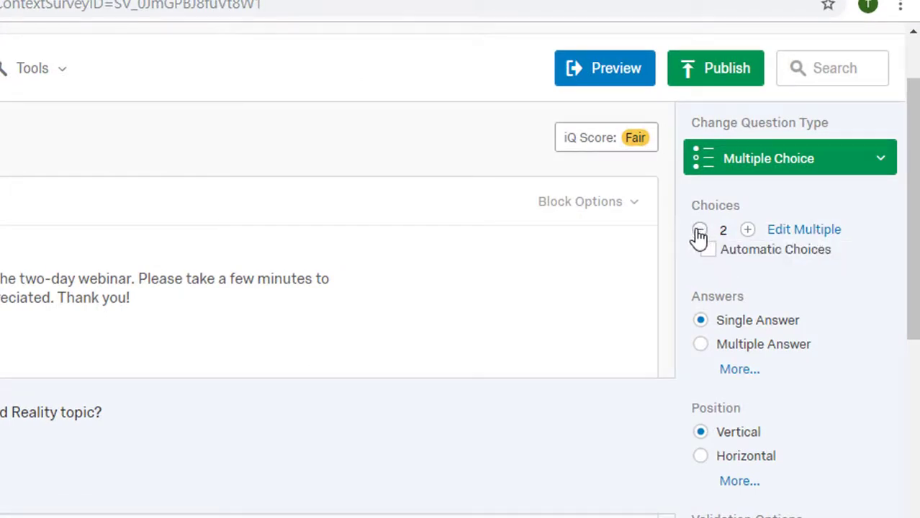
{"action": "left_click", "coordinate": [747, 231]}
{"action": "left_click", "coordinate": [748, 230]}
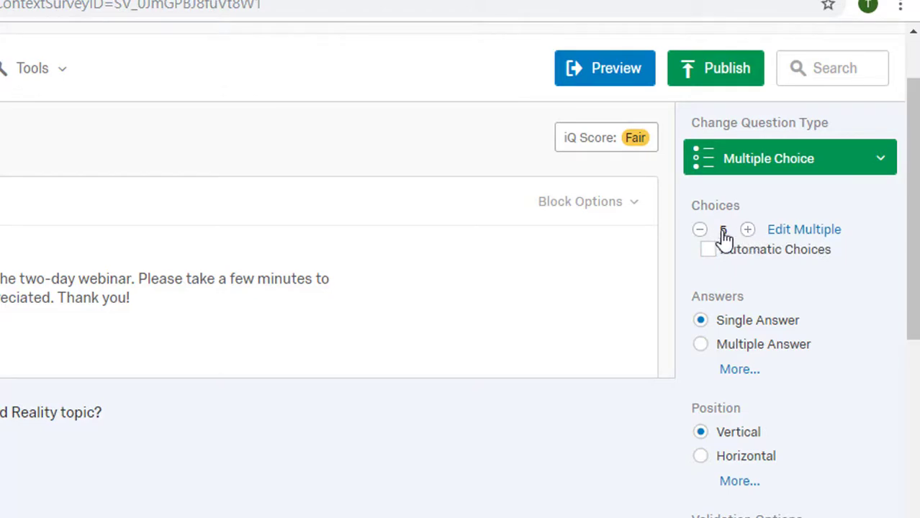
{"action": "left_click", "coordinate": [700, 231]}
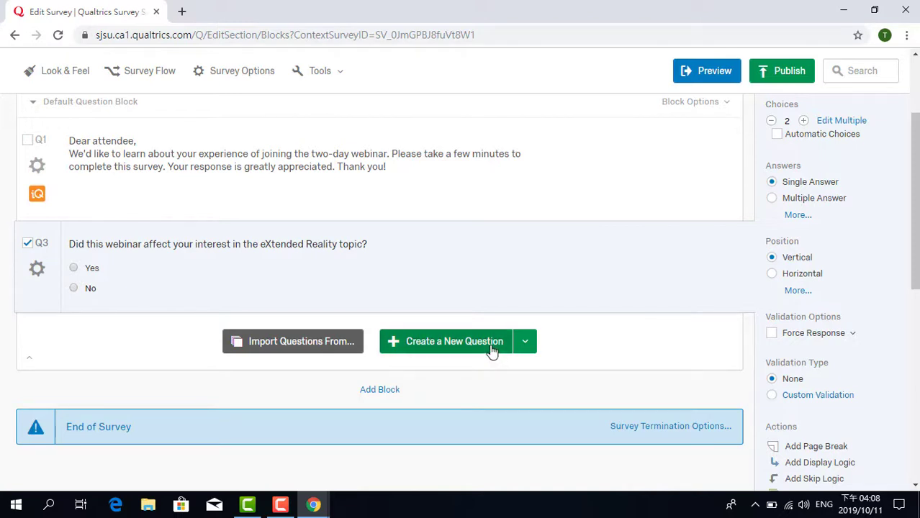
Step: Add a new question below the Yes/No question and make it a 0–10 Net Promoter Score
{"action": "left_click", "coordinate": [492, 348]}
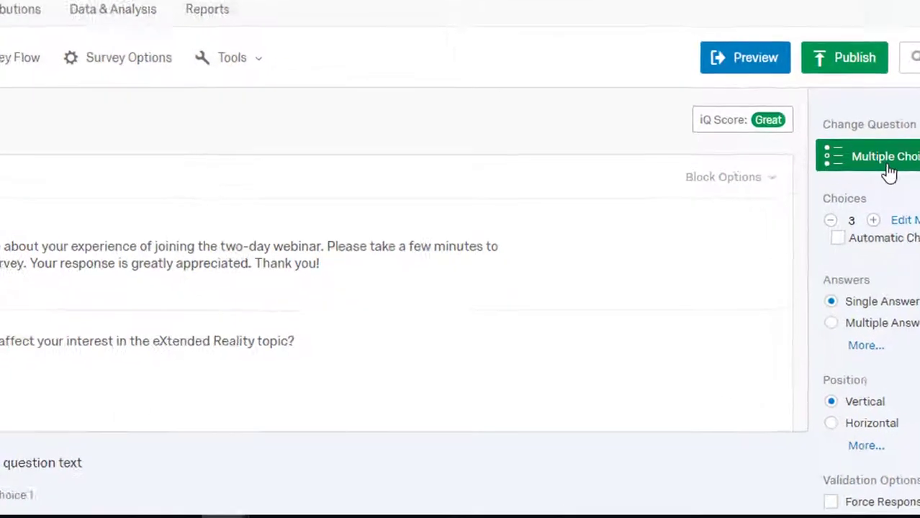
{"action": "left_click", "coordinate": [889, 173]}
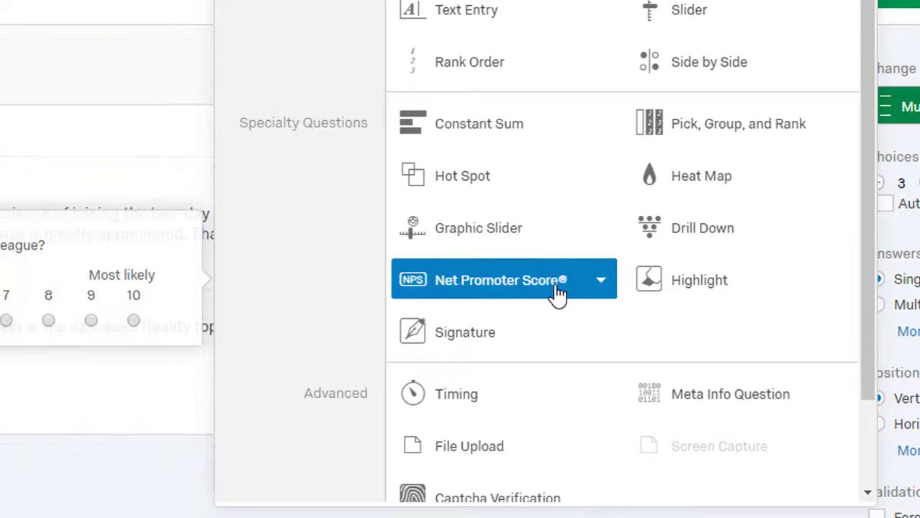
{"action": "left_click", "coordinate": [558, 288]}
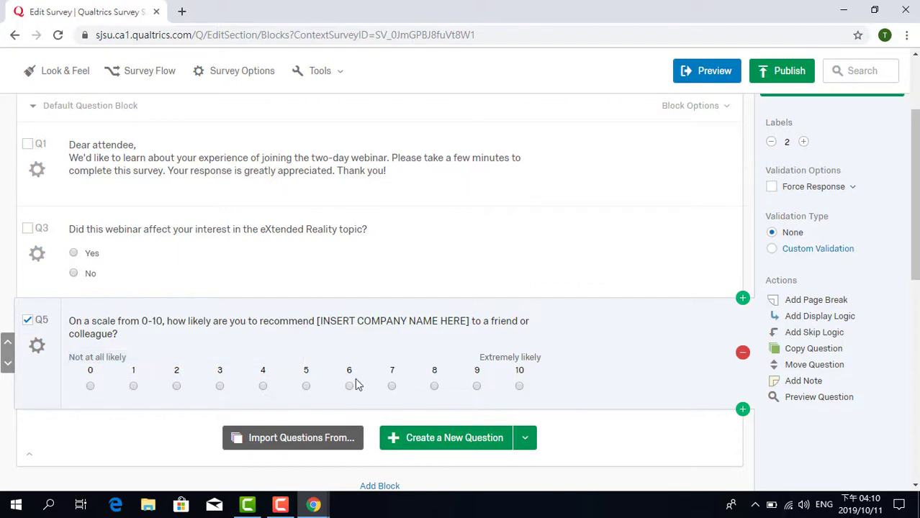
{"action": "scroll", "coordinate": [445, 383], "scroll_direction": "down", "scroll_amount": 1}
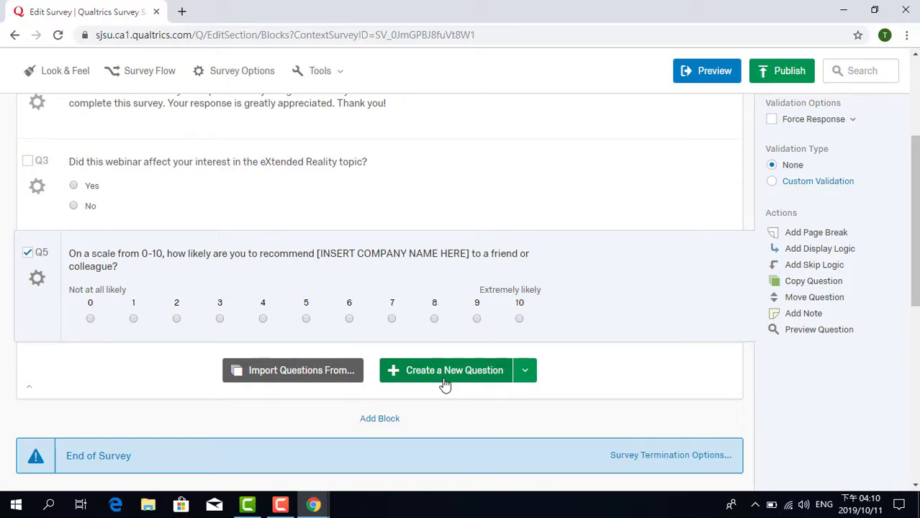
Step: Add a new Matrix Table question after the NPS question
{"action": "left_click", "coordinate": [445, 370]}
{"action": "scroll", "coordinate": [719, 346], "scroll_direction": "up", "scroll_amount": 1}
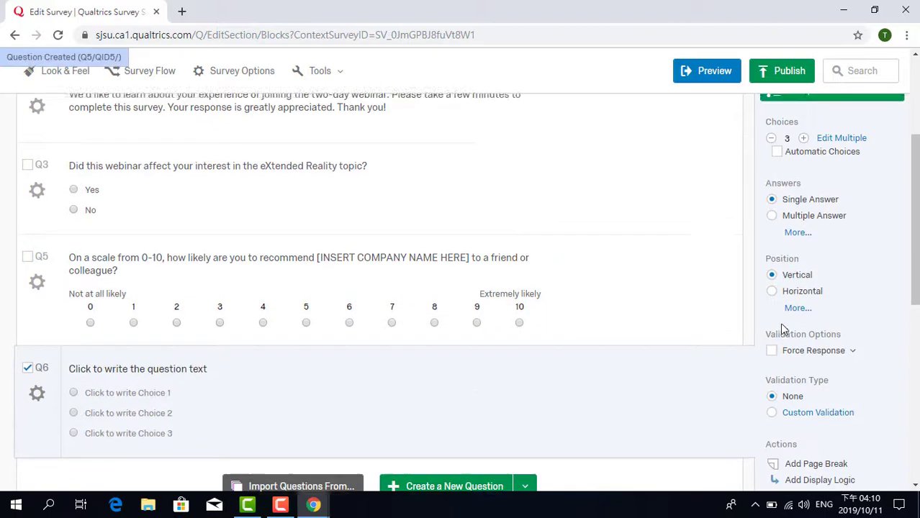
{"action": "scroll", "coordinate": [779, 322], "scroll_direction": "up", "scroll_amount": 1}
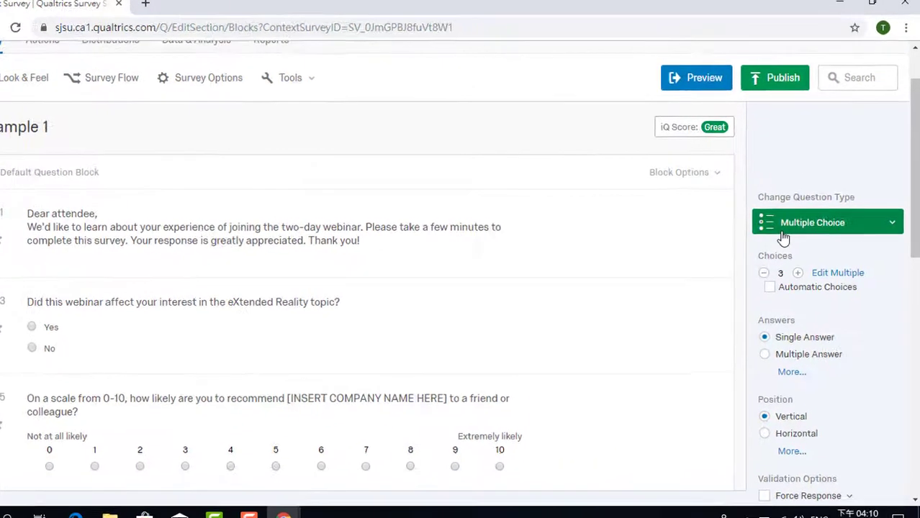
{"action": "left_click", "coordinate": [766, 240]}
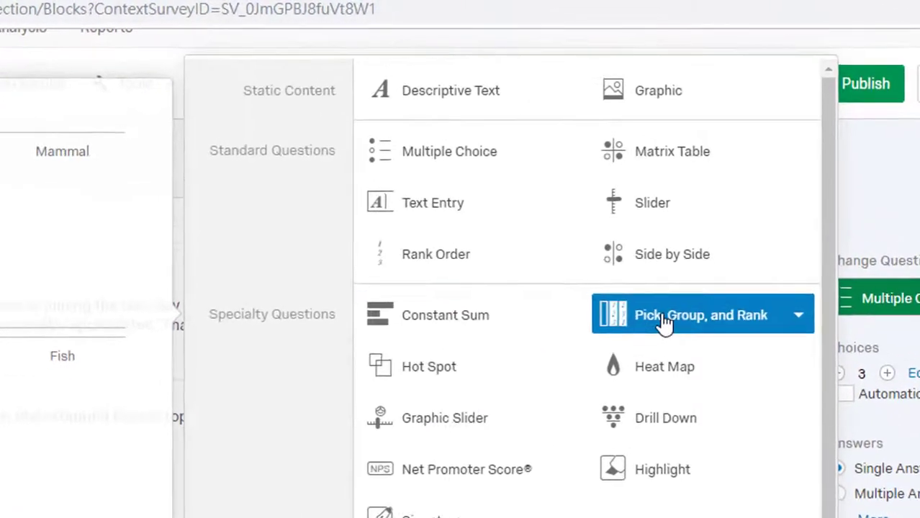
{"action": "left_click", "coordinate": [675, 157]}
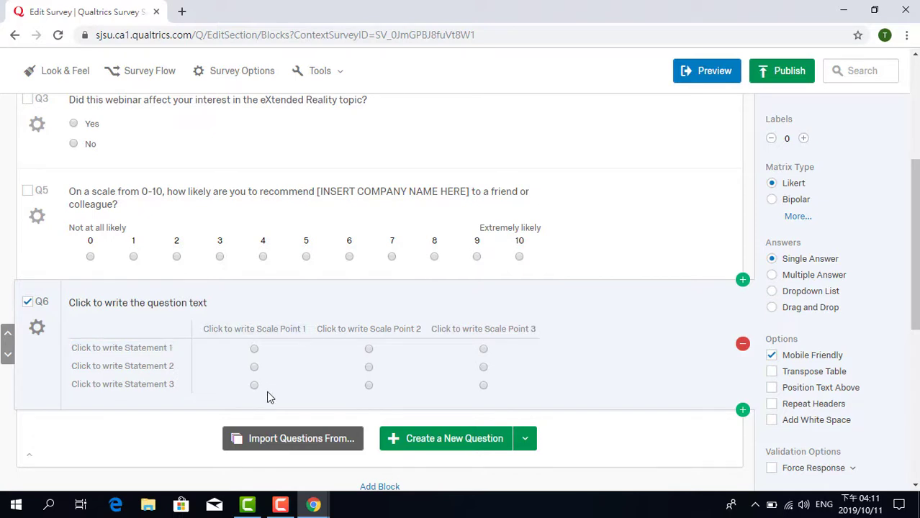
Step: Word the matrix question 'The topics the webinar covered?'
{"action": "left_click", "coordinate": [204, 305]}
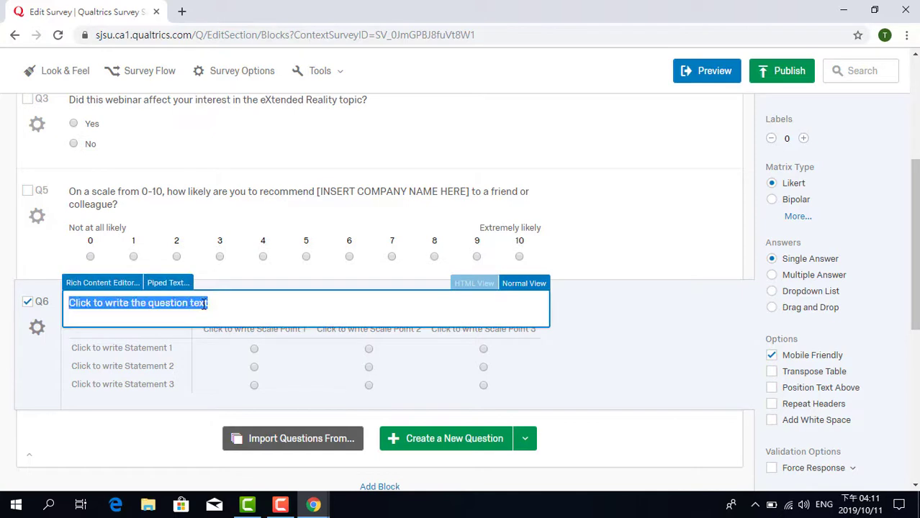
{"action": "type", "text": "The topics the webinar covered"}
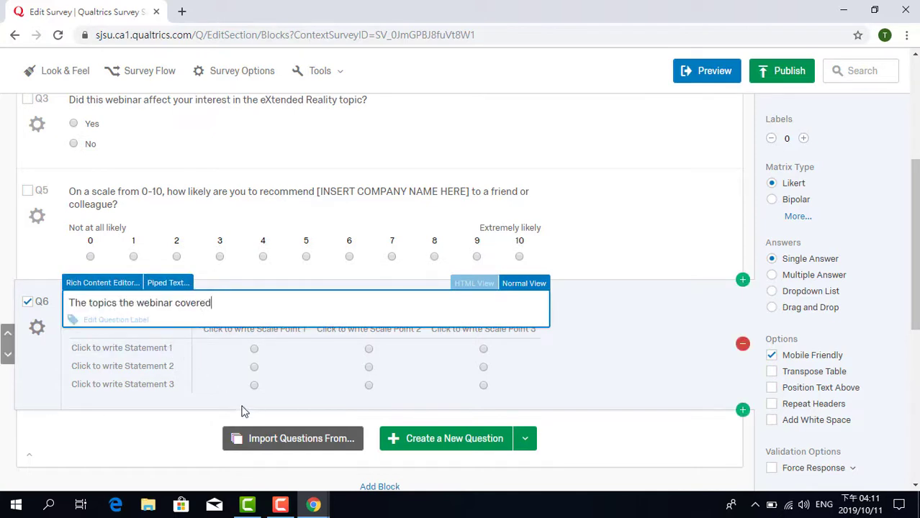
{"action": "left_click", "coordinate": [243, 423]}
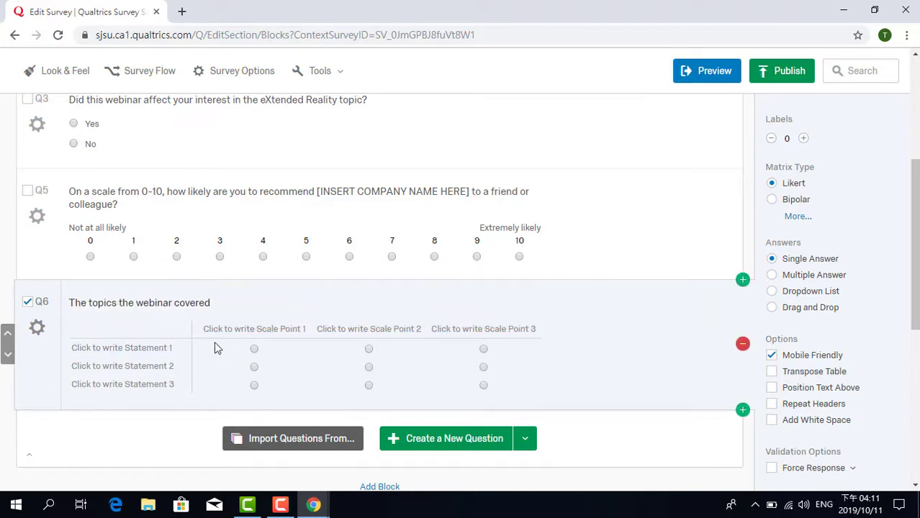
{"action": "left_click", "coordinate": [212, 303]}
{"action": "type", "text": "?"}
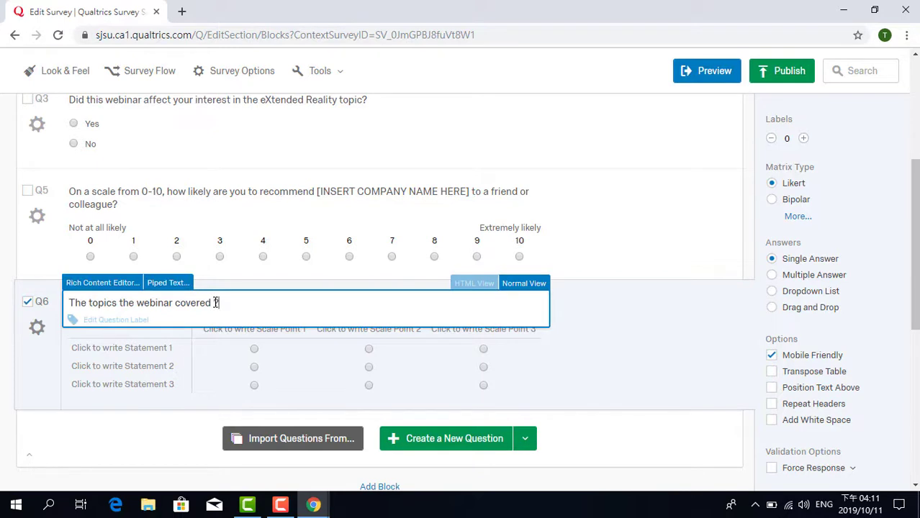
{"action": "left_click", "coordinate": [207, 433]}
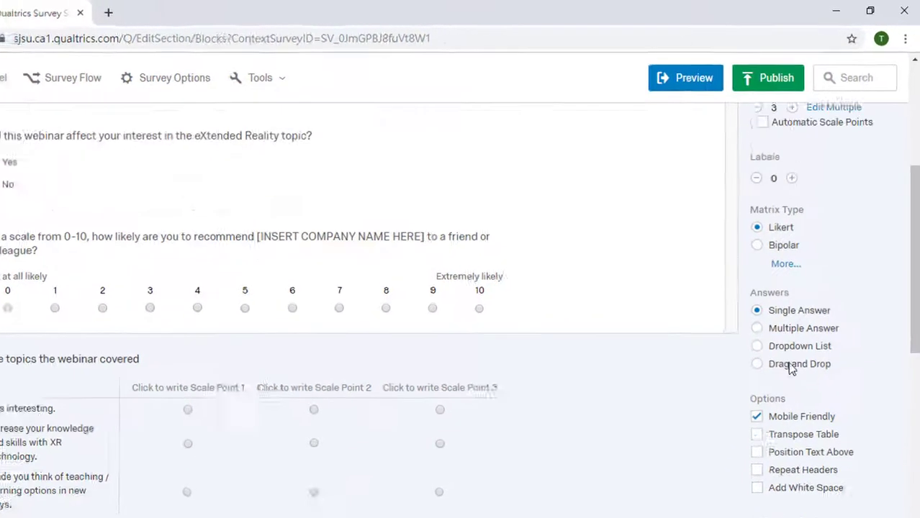
Step: Give the matrix five scale points labelled Strongly Agree, Agree, Neutral, Disagree, Strongly Disagree
{"action": "scroll", "coordinate": [791, 368], "scroll_direction": "up", "scroll_amount": 2}
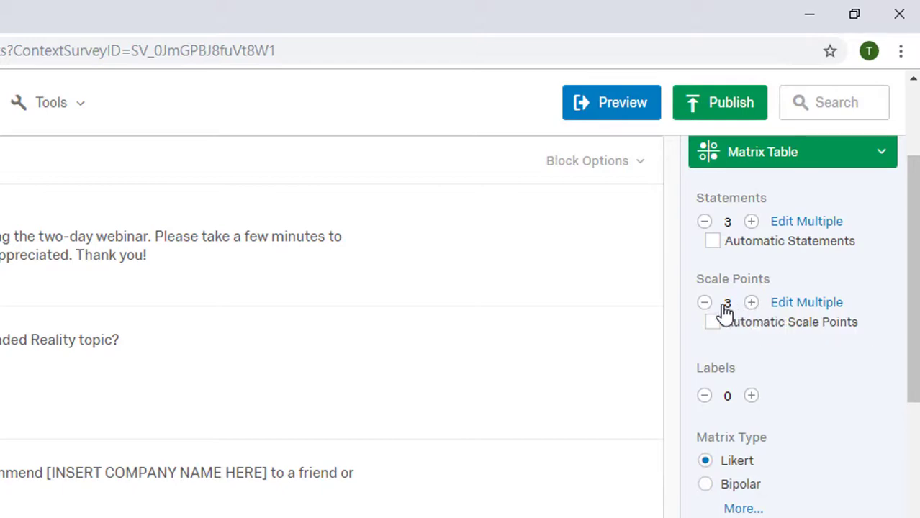
{"action": "left_click", "coordinate": [751, 306]}
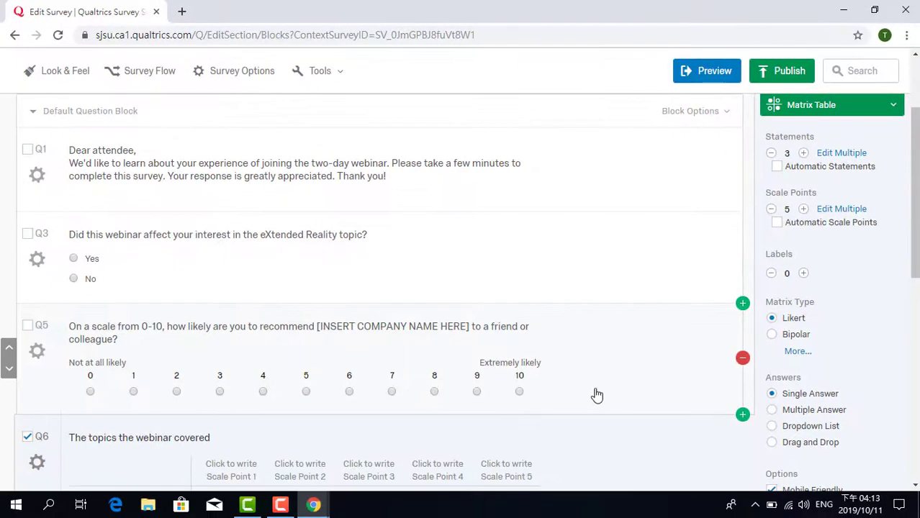
{"action": "scroll", "coordinate": [597, 395], "scroll_direction": "down", "scroll_amount": 1}
{"action": "scroll", "coordinate": [596, 394], "scroll_direction": "down", "scroll_amount": 1}
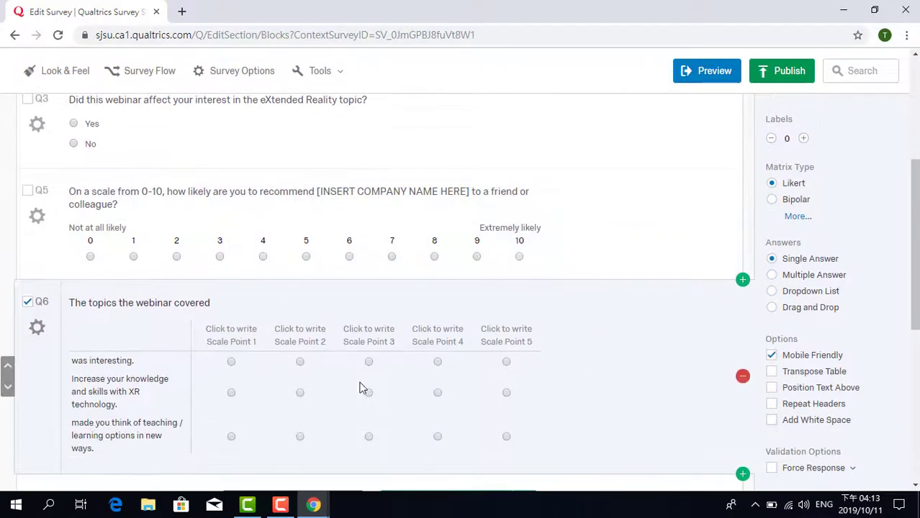
{"action": "left_click", "coordinate": [239, 345]}
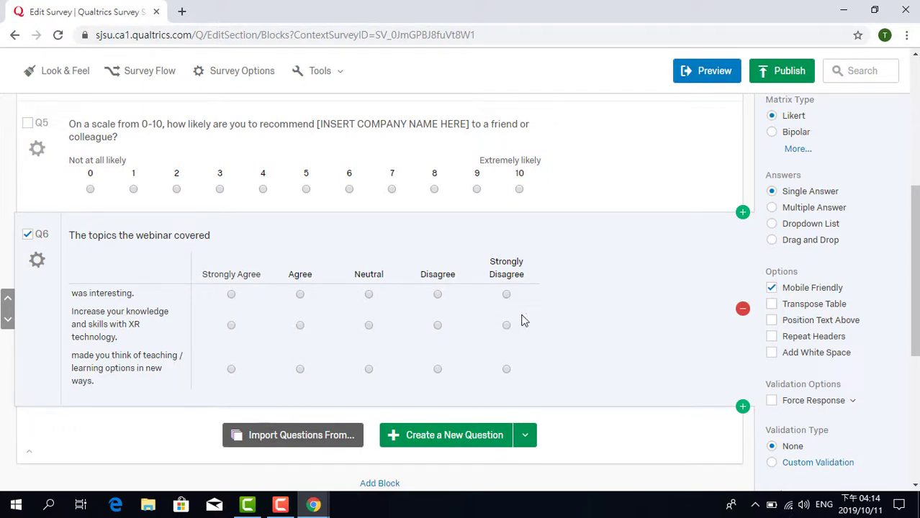
{"action": "scroll", "coordinate": [520, 374], "scroll_direction": "down", "scroll_amount": 1}
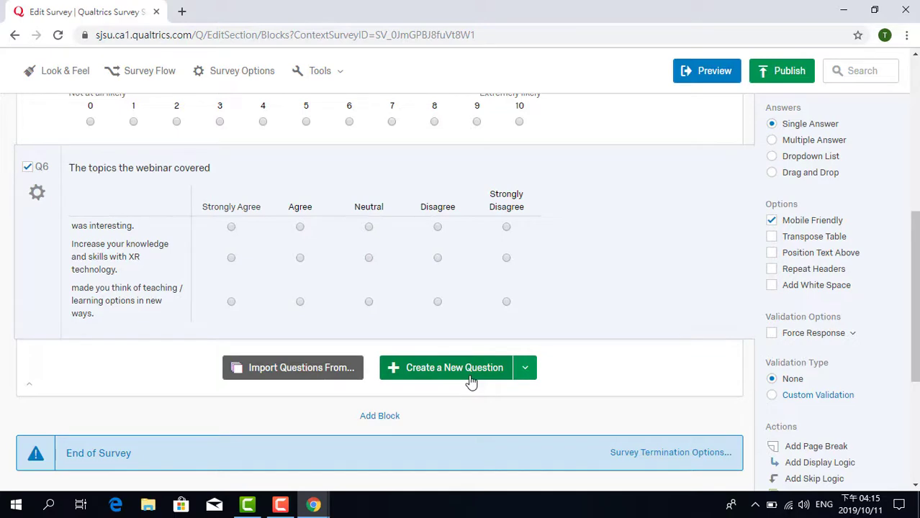
Step: Add Q7 below the matrix as a single-line Text Entry question
{"action": "left_click", "coordinate": [471, 367]}
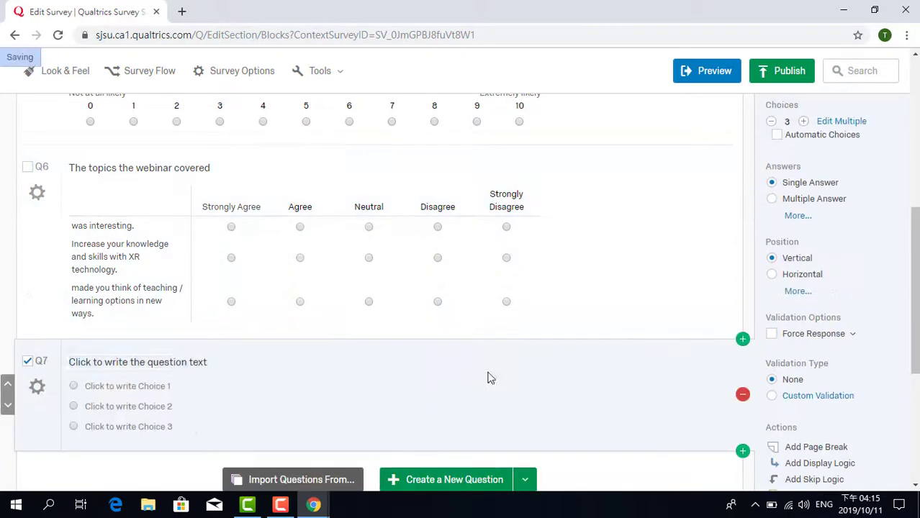
{"action": "scroll", "coordinate": [809, 295], "scroll_direction": "up", "scroll_amount": 3}
{"action": "left_click", "coordinate": [809, 288]}
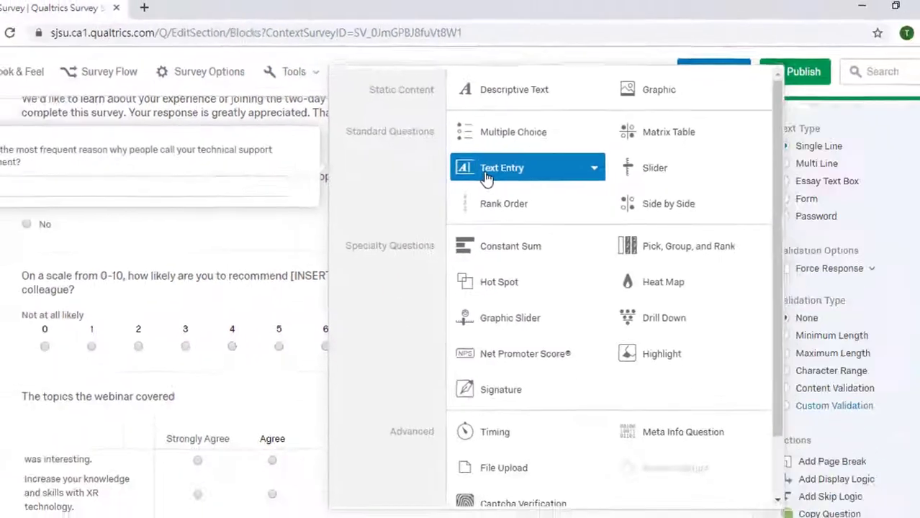
{"action": "left_click", "coordinate": [452, 206]}
{"action": "scroll", "coordinate": [347, 417], "scroll_direction": "down", "scroll_amount": 1}
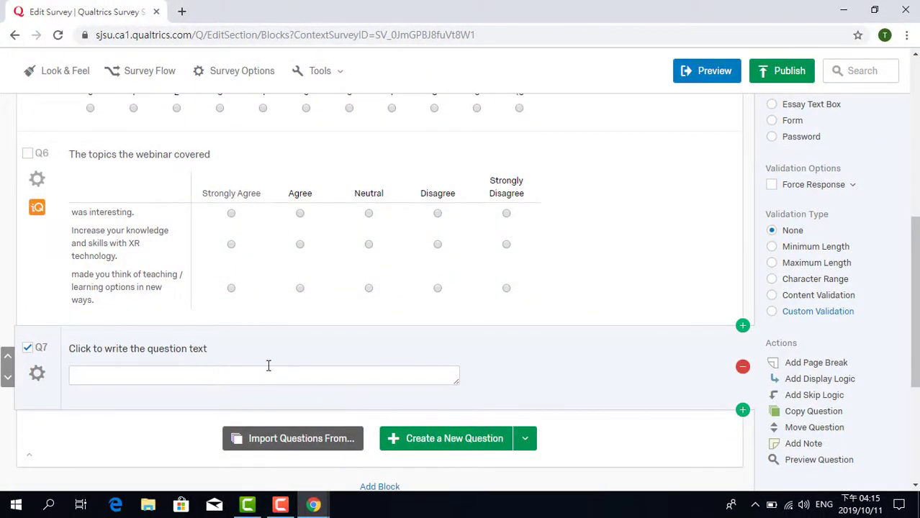
Step: Set Q7's wording to 'Please enter your contact information.'
{"action": "left_click", "coordinate": [226, 350]}
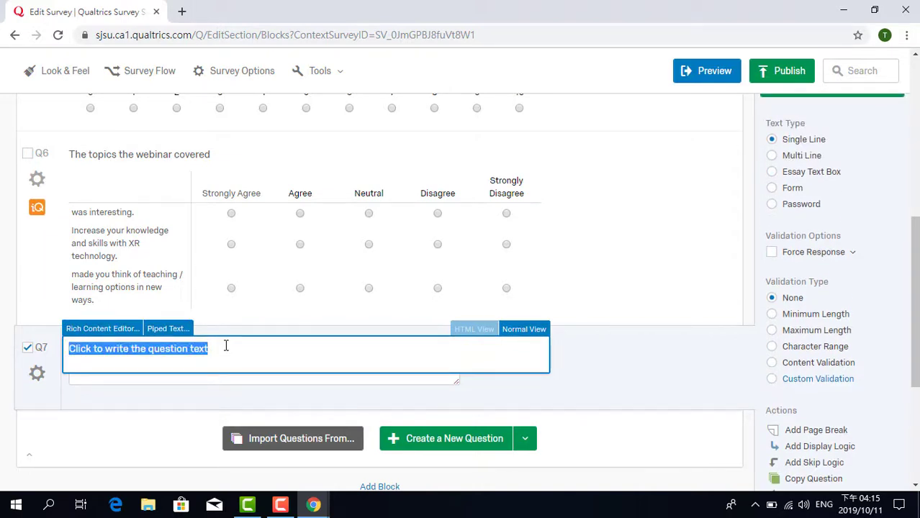
{"action": "type", "text": "Please enter"}
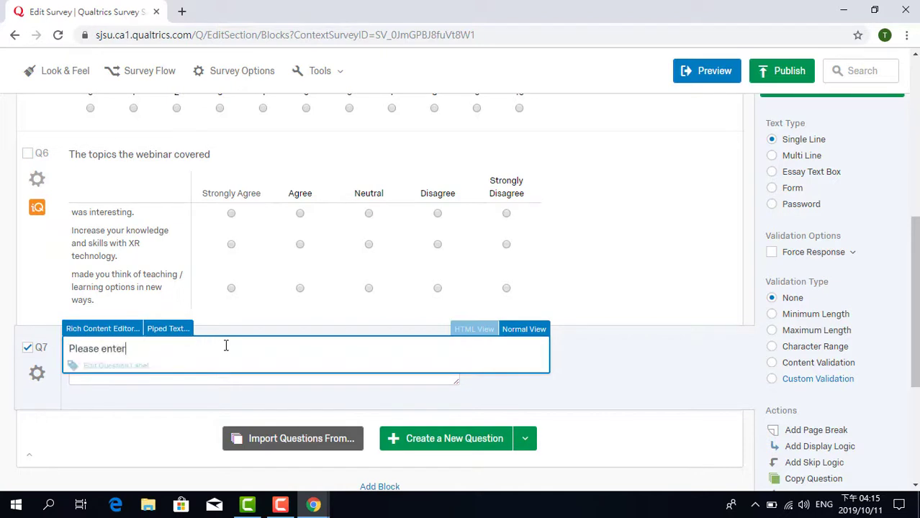
{"action": "type", "text": " your contact information."}
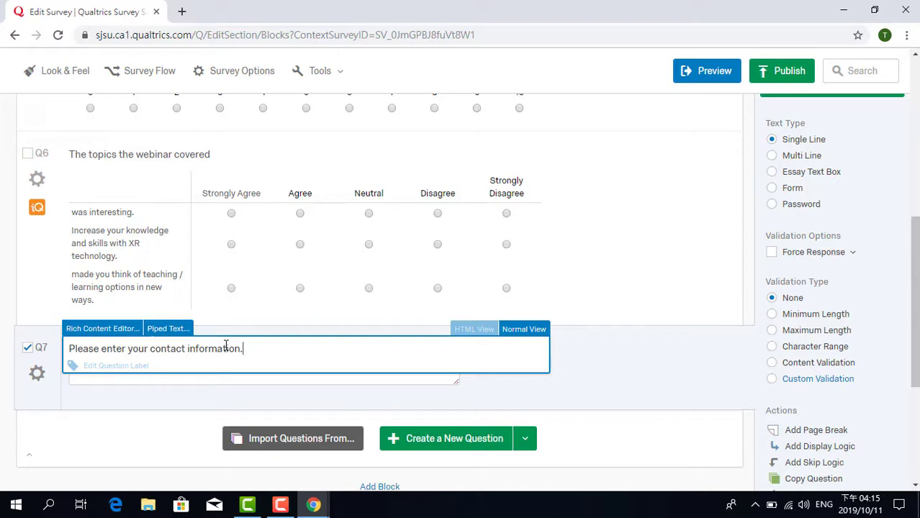
{"action": "left_click", "coordinate": [602, 371]}
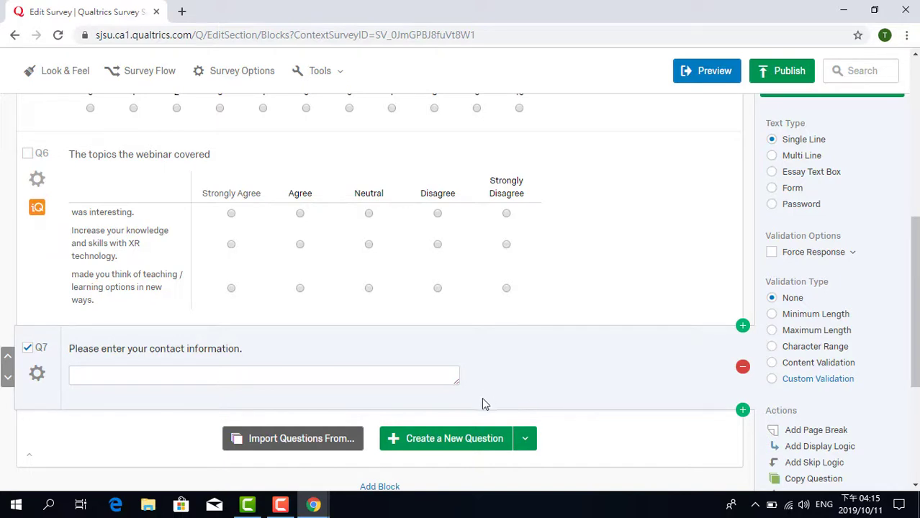
Step: Apply the SJSU dynamic theme through Look & Feel's Theme settings
{"action": "scroll", "coordinate": [481, 403], "scroll_direction": "up", "scroll_amount": 1}
{"action": "scroll", "coordinate": [475, 407], "scroll_direction": "up", "scroll_amount": 3}
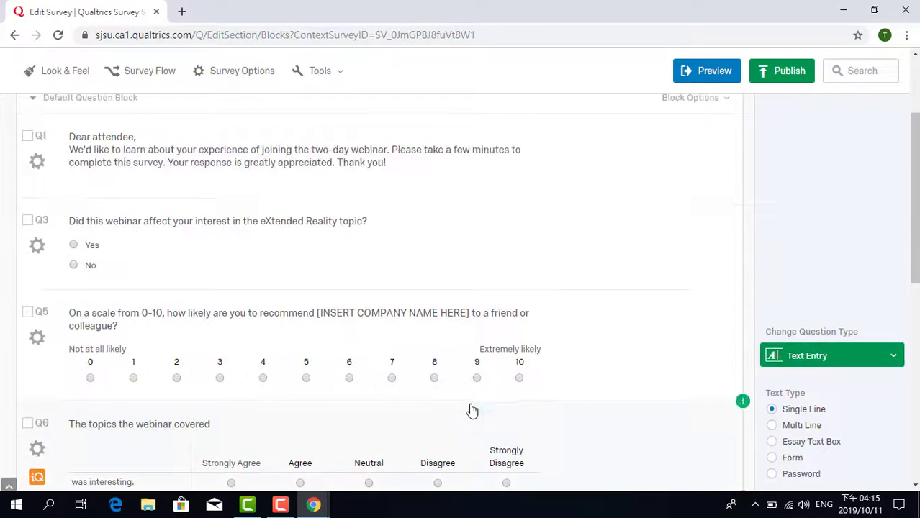
{"action": "scroll", "coordinate": [471, 408], "scroll_direction": "up", "scroll_amount": 2}
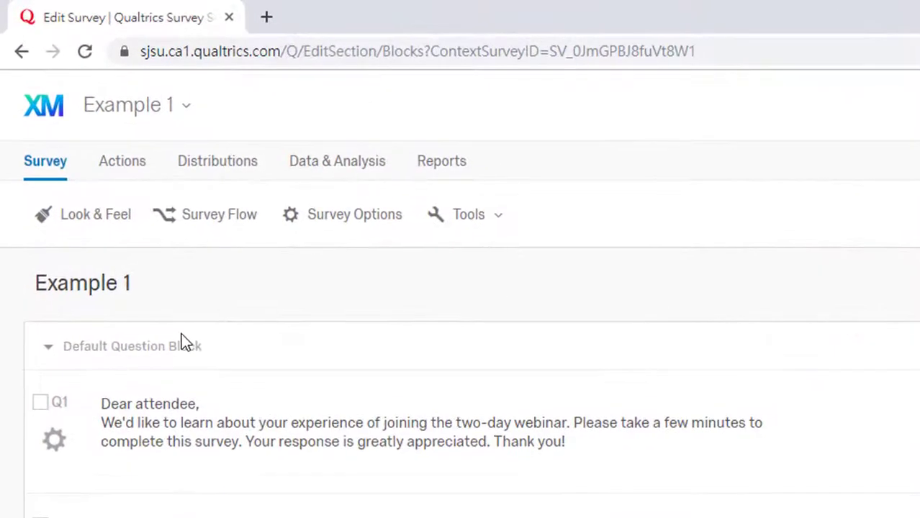
{"action": "left_click", "coordinate": [93, 226]}
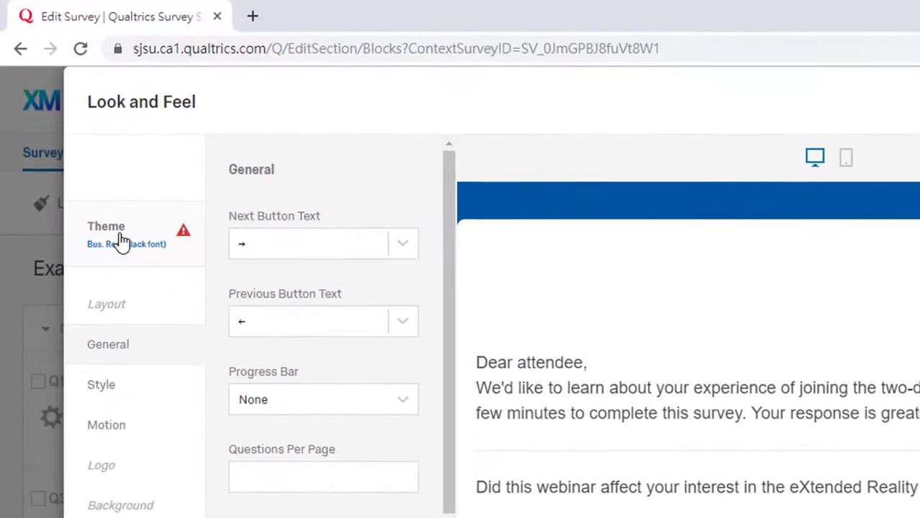
{"action": "left_click", "coordinate": [86, 174]}
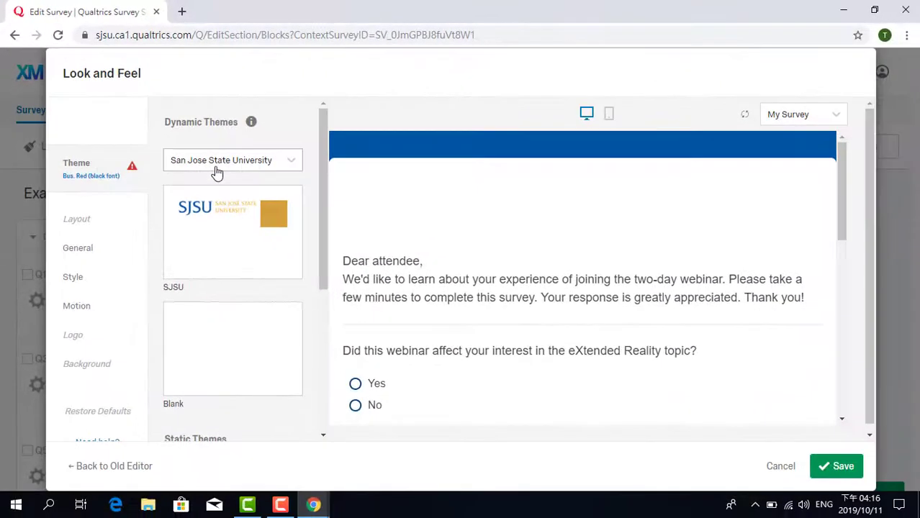
{"action": "scroll", "coordinate": [224, 251], "scroll_direction": "down", "scroll_amount": 1}
{"action": "scroll", "coordinate": [224, 250], "scroll_direction": "down", "scroll_amount": 1}
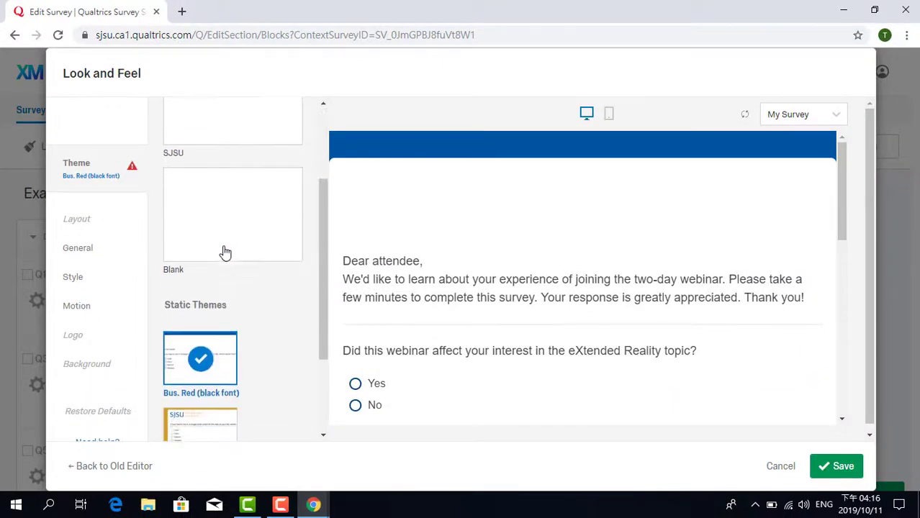
{"action": "scroll", "coordinate": [225, 253], "scroll_direction": "up", "scroll_amount": 1}
{"action": "scroll", "coordinate": [225, 252], "scroll_direction": "up", "scroll_amount": 1}
{"action": "scroll", "coordinate": [224, 250], "scroll_direction": "down", "scroll_amount": 3}
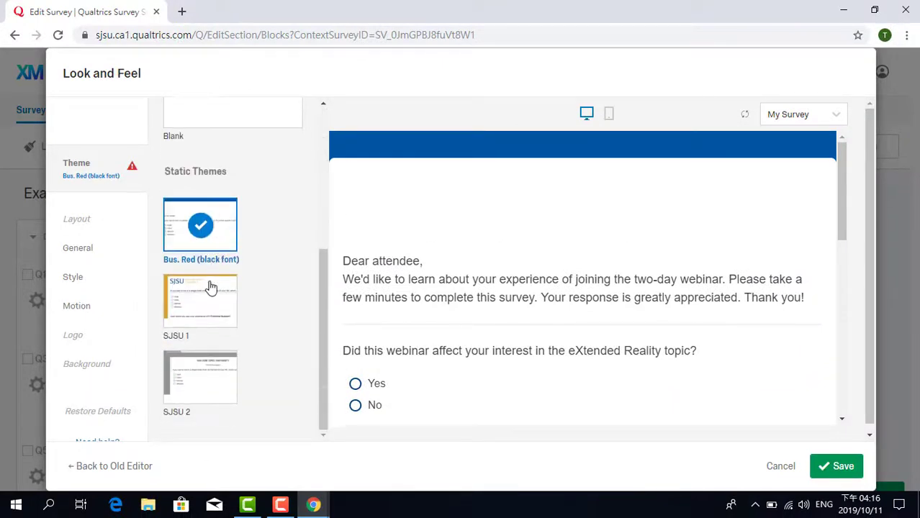
{"action": "scroll", "coordinate": [210, 302], "scroll_direction": "up", "scroll_amount": 3}
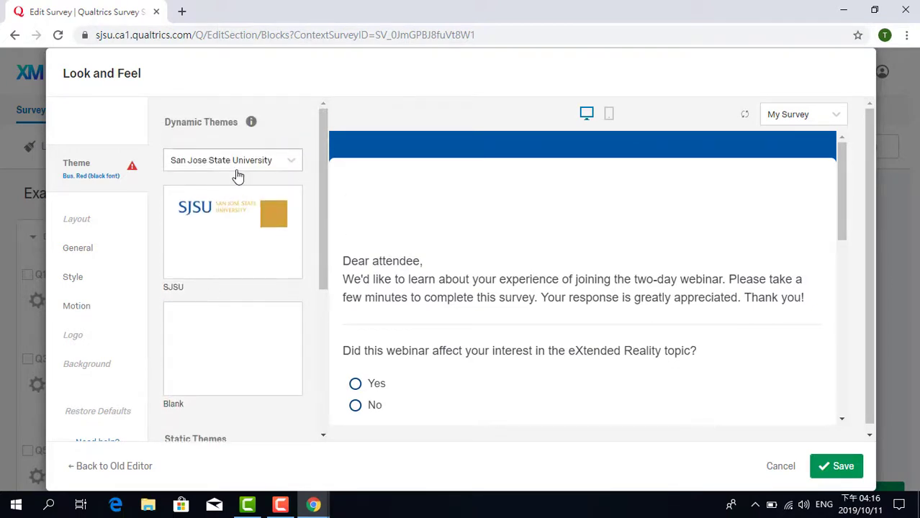
{"action": "left_click", "coordinate": [237, 174]}
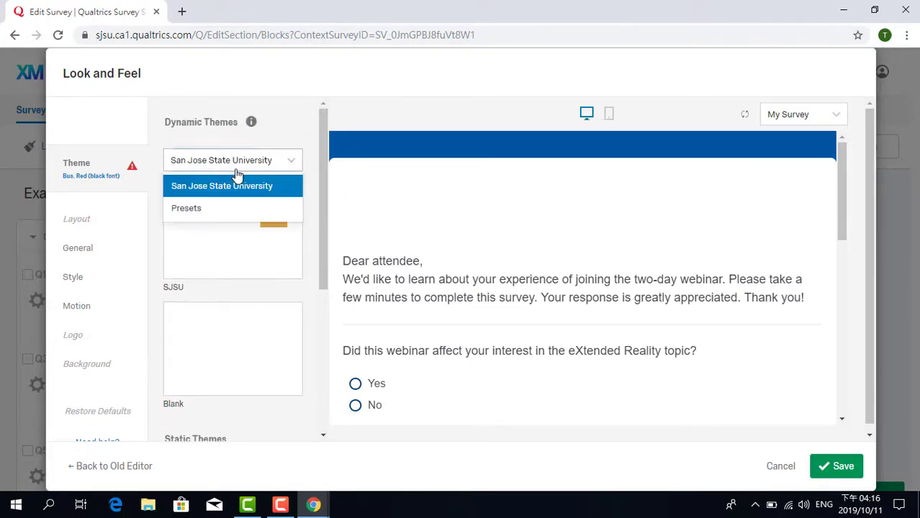
{"action": "left_click", "coordinate": [224, 253]}
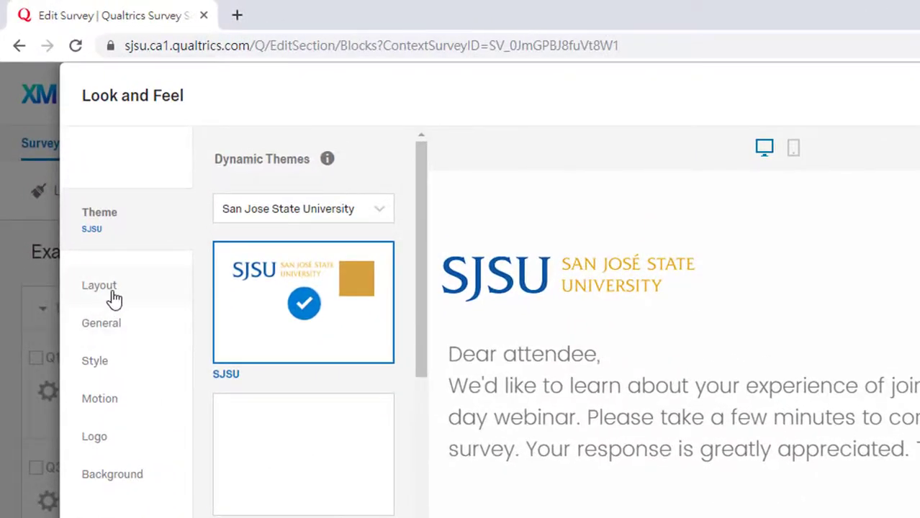
Step: Try the Modern survey layout, then settle on Classic while keeping the SJSU theme
{"action": "left_click", "coordinate": [108, 288]}
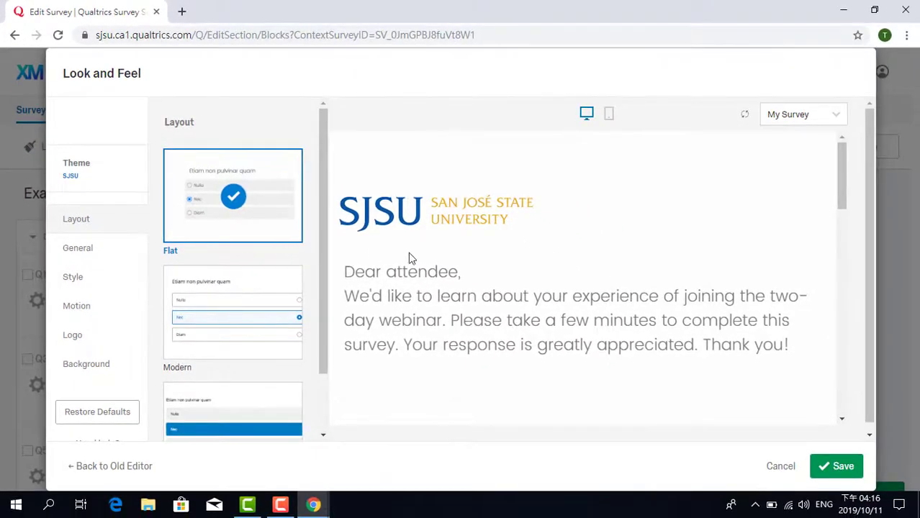
{"action": "scroll", "coordinate": [382, 259], "scroll_direction": "down", "scroll_amount": 5}
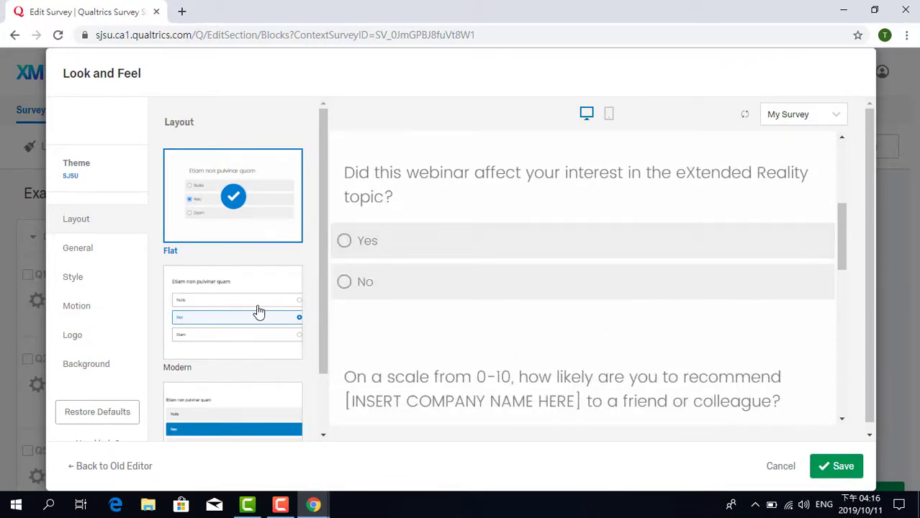
{"action": "left_click", "coordinate": [259, 311]}
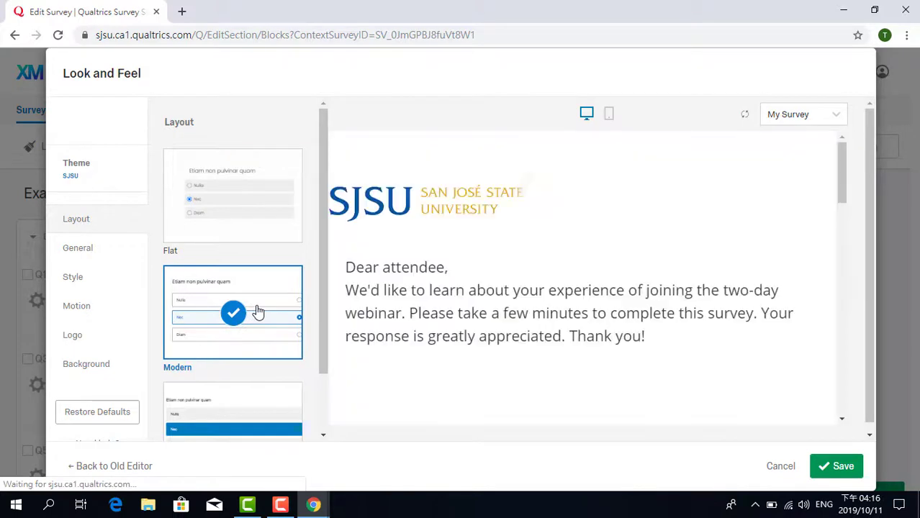
{"action": "scroll", "coordinate": [385, 305], "scroll_direction": "down", "scroll_amount": 5}
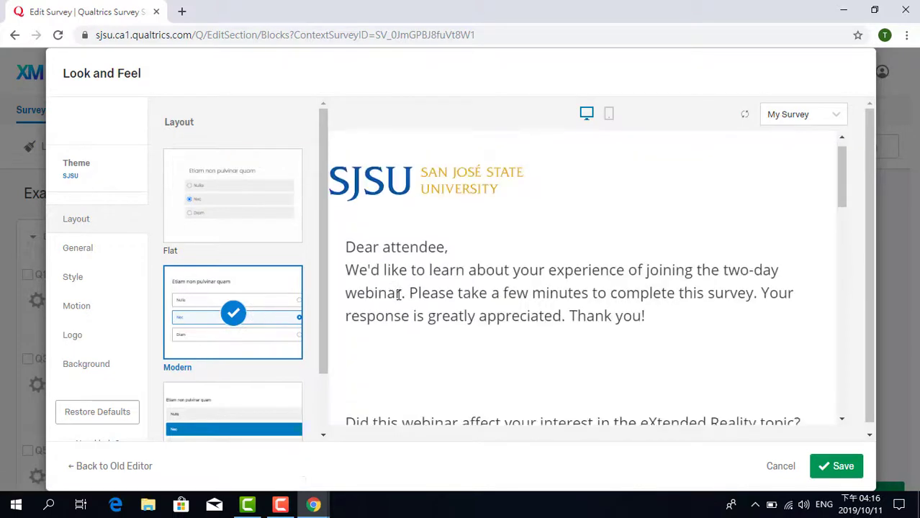
{"action": "scroll", "coordinate": [277, 353], "scroll_direction": "down", "scroll_amount": 1}
{"action": "left_click", "coordinate": [277, 354]}
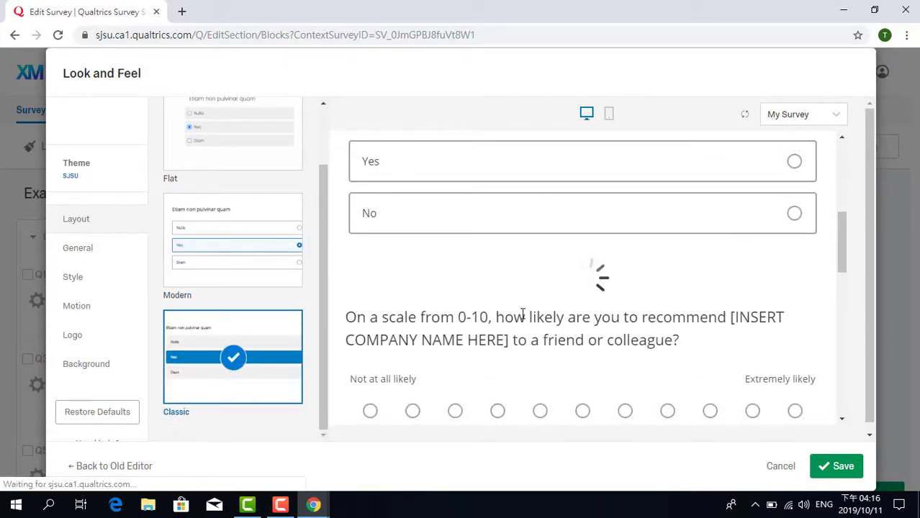
{"action": "scroll", "coordinate": [523, 316], "scroll_direction": "down", "scroll_amount": 3}
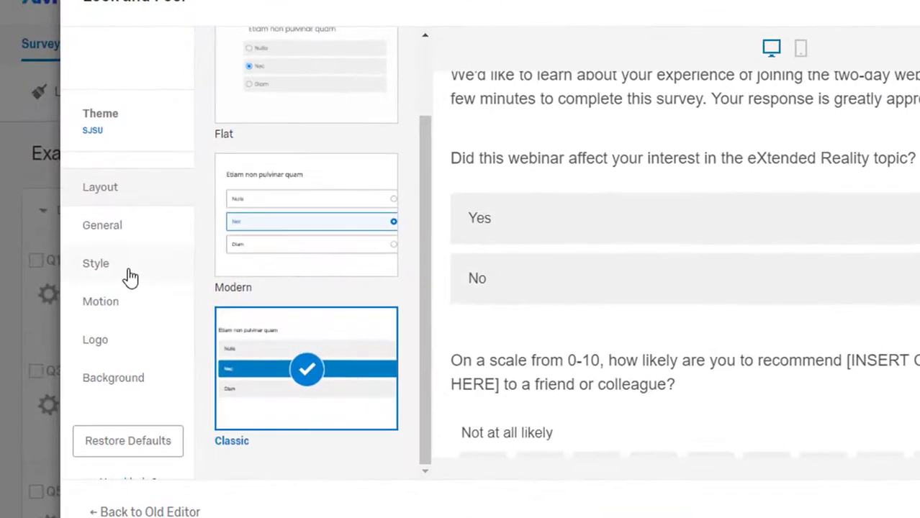
Step: Review the Style options: gold #D5A13E colours, default font, compact spacing, 18/16 px text
{"action": "left_click", "coordinate": [98, 284]}
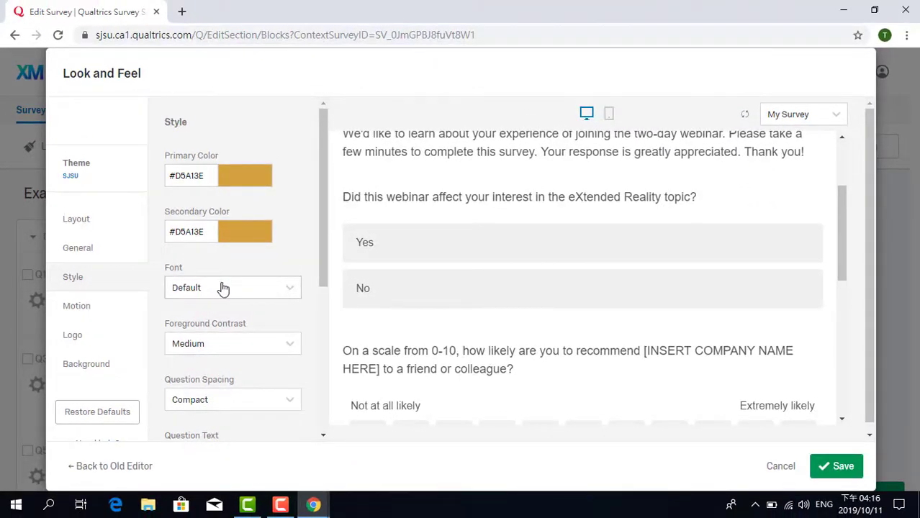
{"action": "scroll", "coordinate": [231, 291], "scroll_direction": "down", "scroll_amount": 1}
{"action": "scroll", "coordinate": [230, 292], "scroll_direction": "down", "scroll_amount": 1}
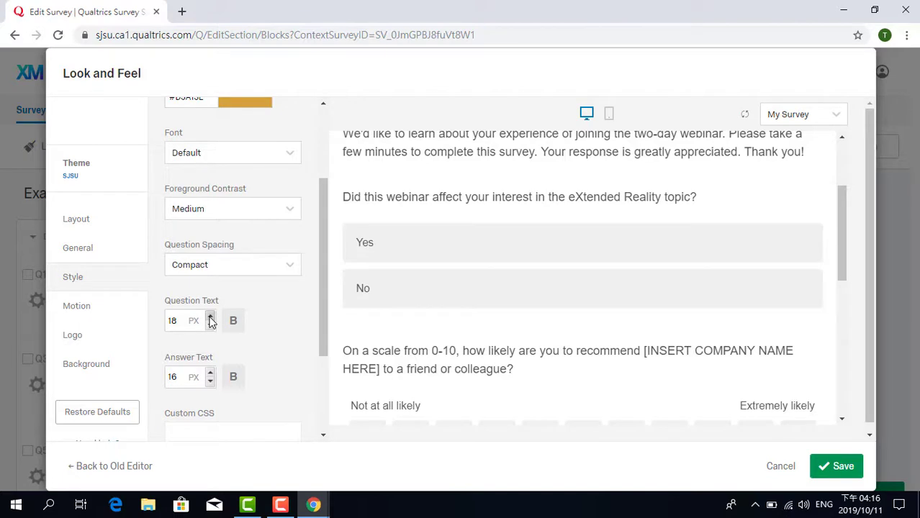
{"action": "scroll", "coordinate": [211, 381], "scroll_direction": "down", "scroll_amount": 1}
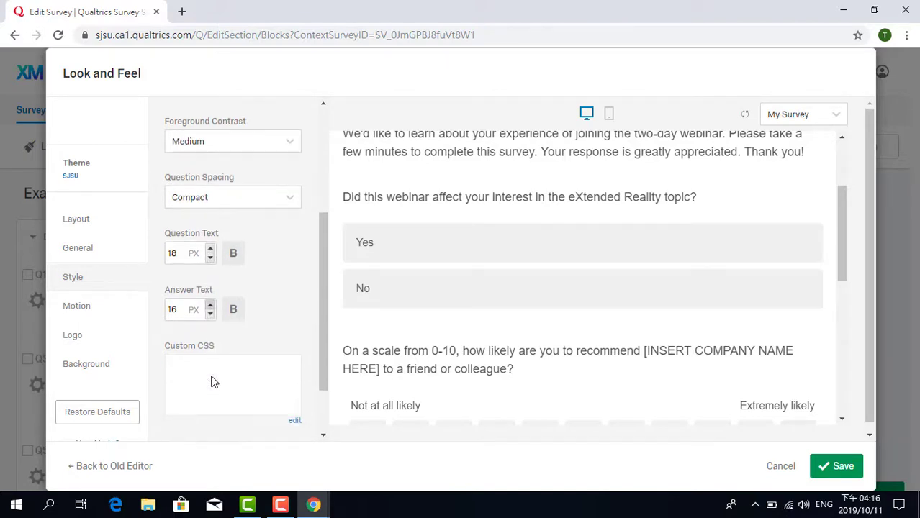
{"action": "scroll", "coordinate": [211, 381], "scroll_direction": "down", "scroll_amount": 1}
{"action": "scroll", "coordinate": [212, 376], "scroll_direction": "up", "scroll_amount": 3}
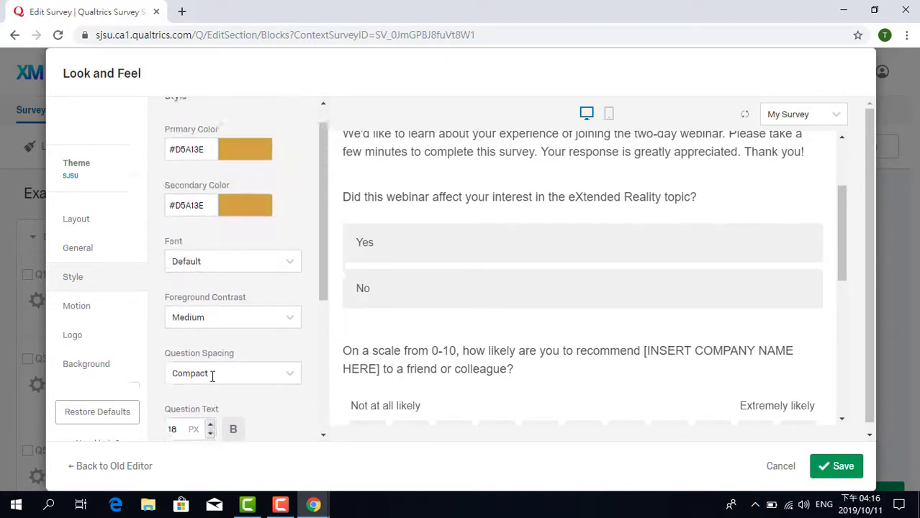
{"action": "scroll", "coordinate": [213, 375], "scroll_direction": "up", "scroll_amount": 1}
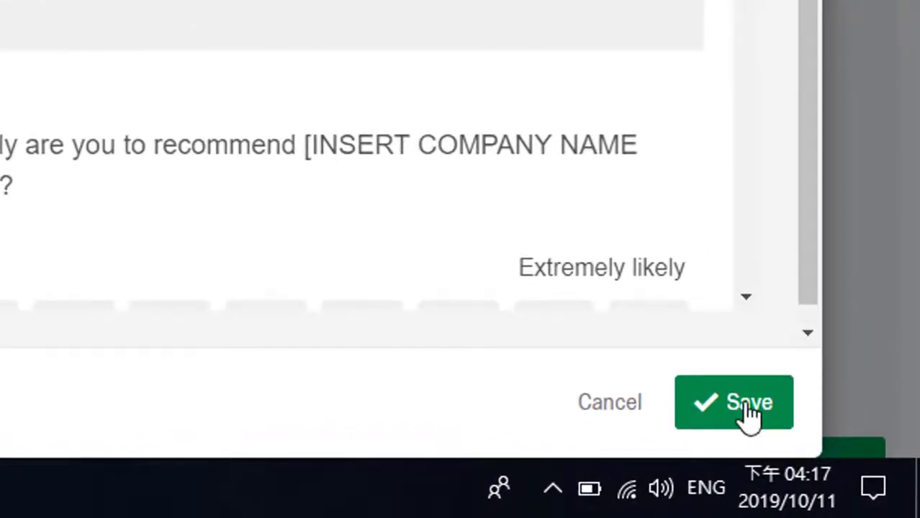
Step: Save the Look and Feel changes and check the questions from the greeting through Q7
{"action": "left_click", "coordinate": [748, 409]}
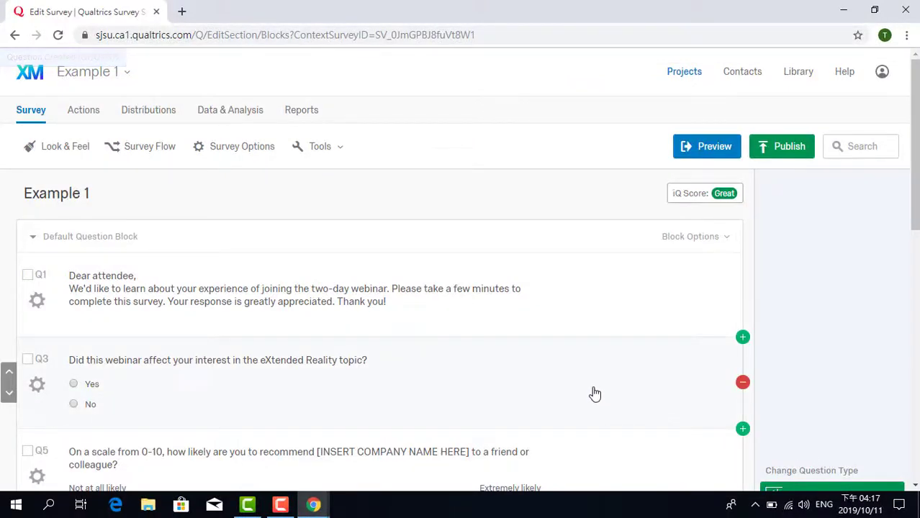
{"action": "scroll", "coordinate": [591, 393], "scroll_direction": "down", "scroll_amount": 3}
{"action": "scroll", "coordinate": [593, 390], "scroll_direction": "down", "scroll_amount": 1}
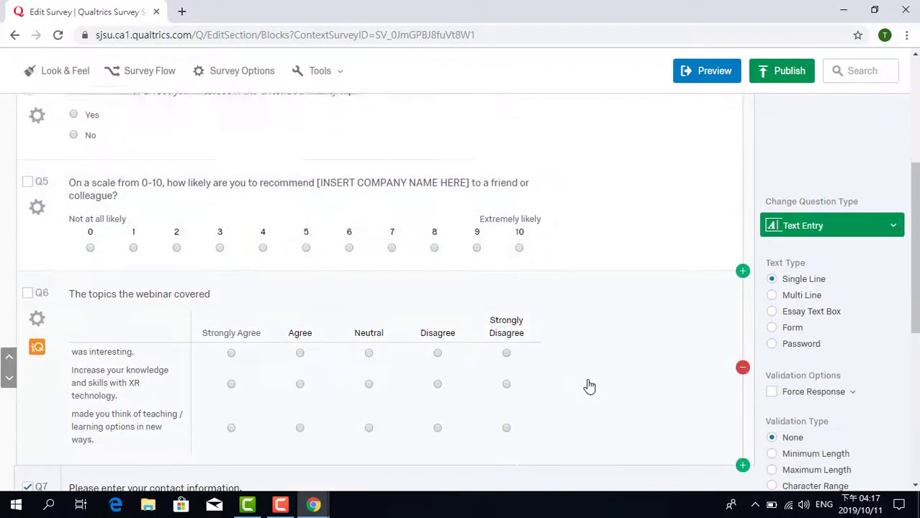
{"action": "scroll", "coordinate": [589, 387], "scroll_direction": "down", "scroll_amount": 1}
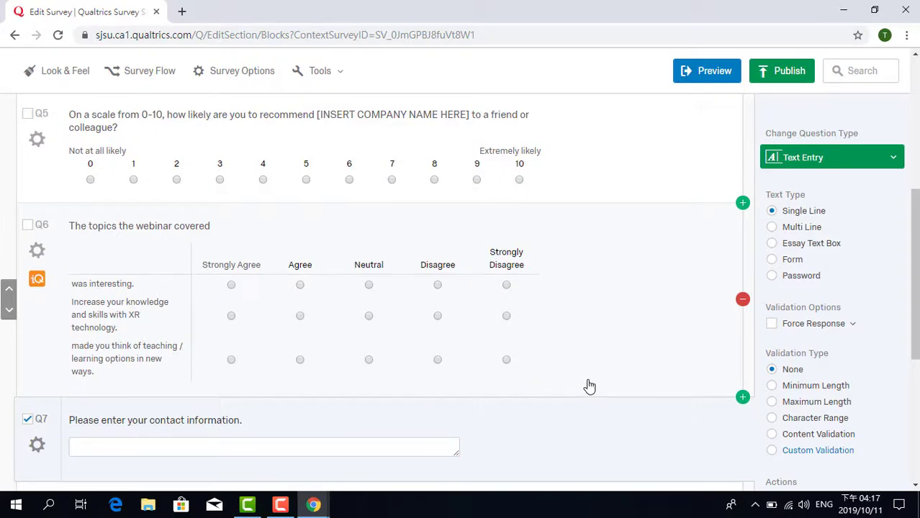
{"action": "scroll", "coordinate": [589, 387], "scroll_direction": "up", "scroll_amount": 5}
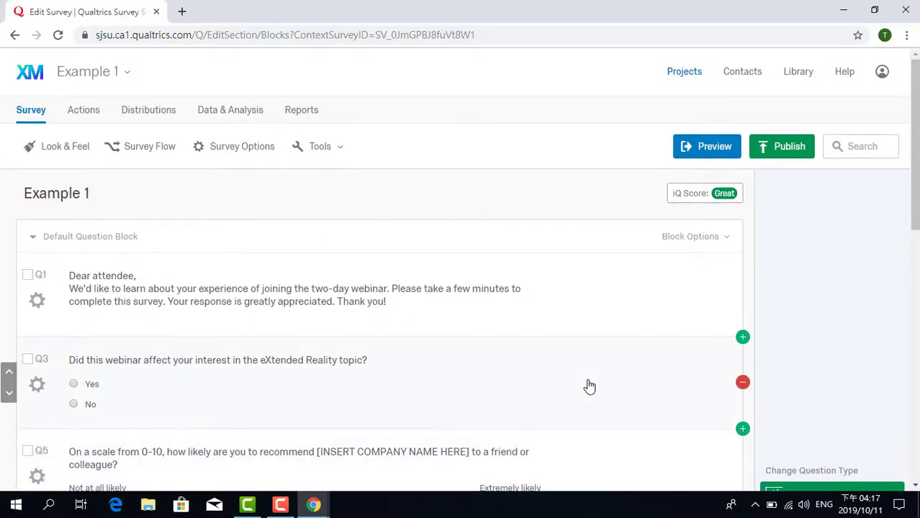